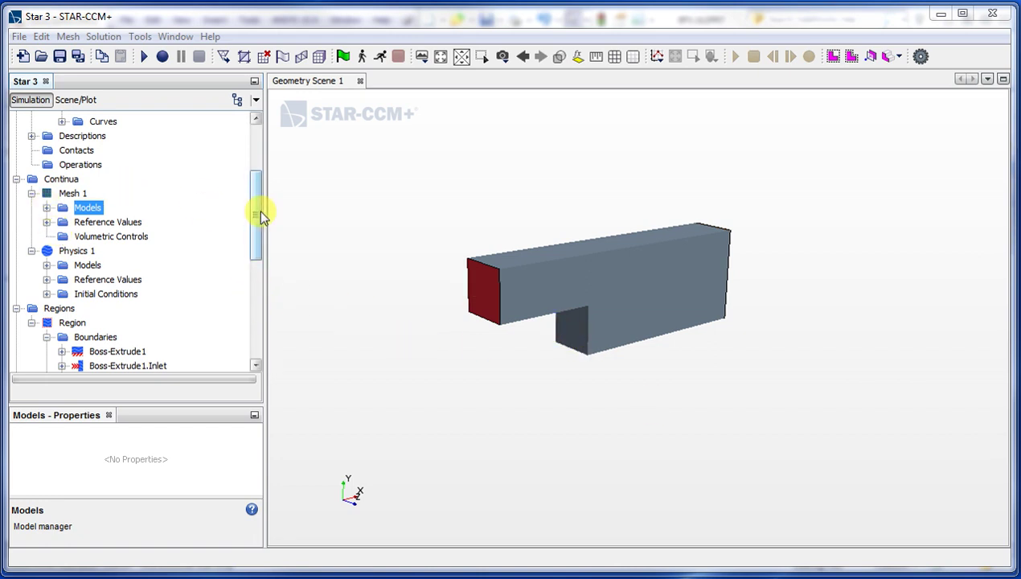
Expand Mesh 1's Models and review Surface Remesher, Surface Wrapper and Trimmer
scroll(255, 207, up, 1)
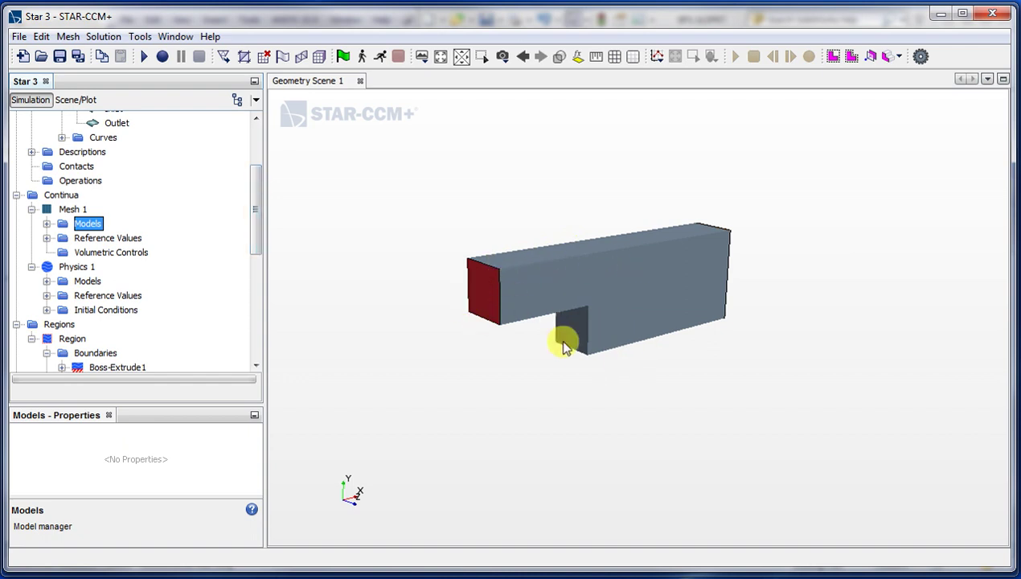
scroll(565, 338, up, 2)
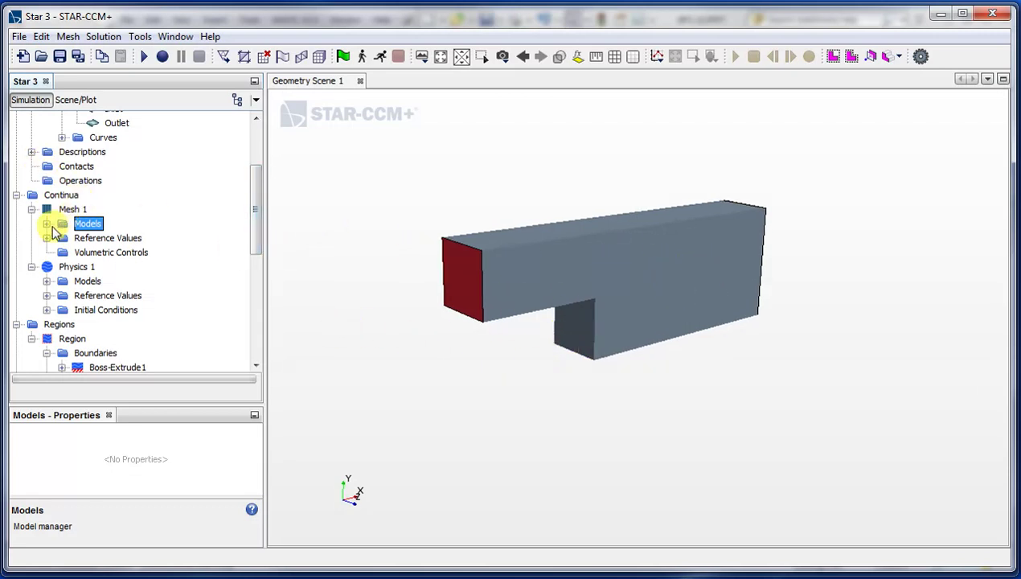
click(47, 224)
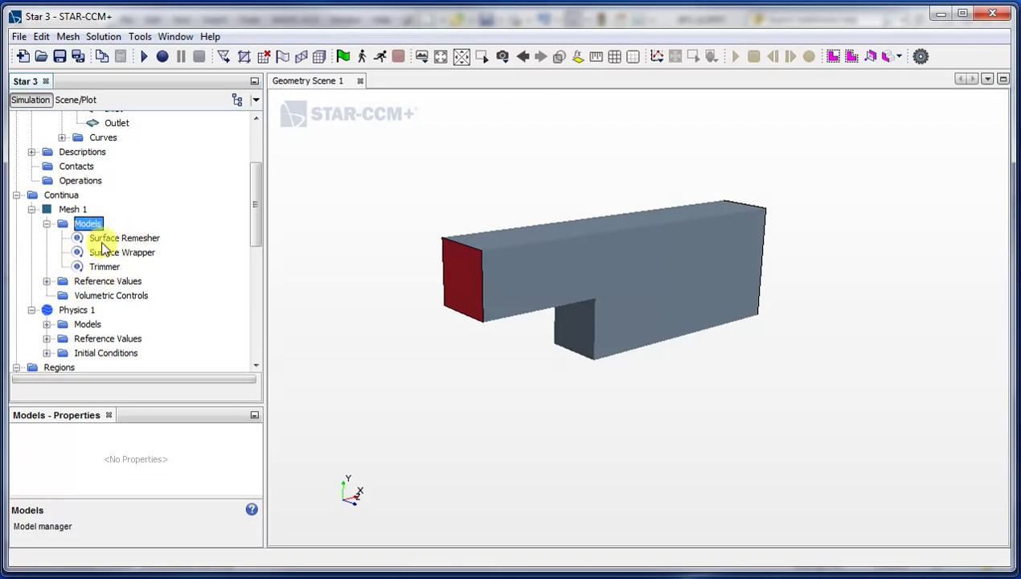
click(104, 265)
click(114, 238)
click(88, 224)
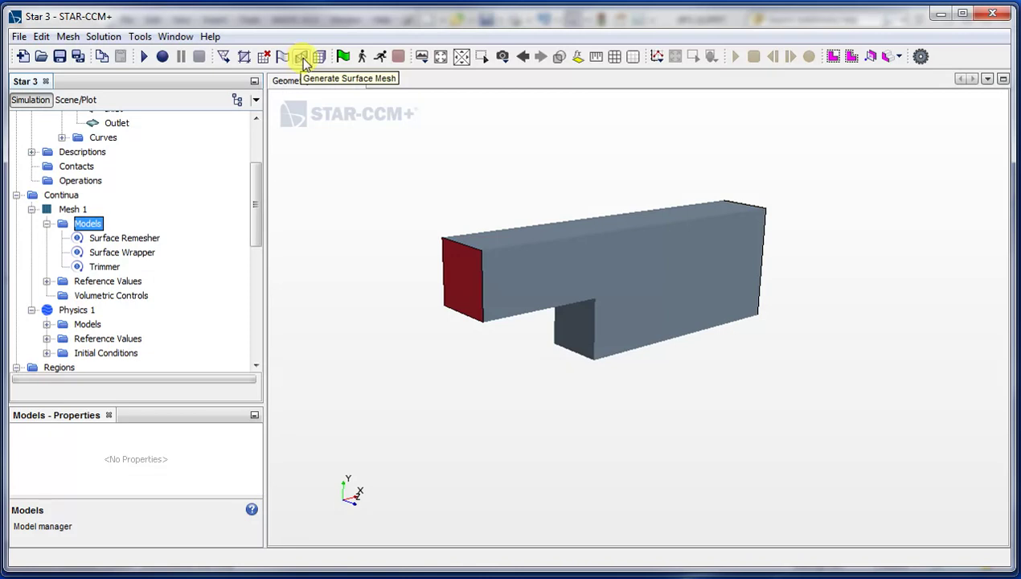
Generate the surface mesh twice, dismissing the failed volume-of-interest warning each time
click(302, 58)
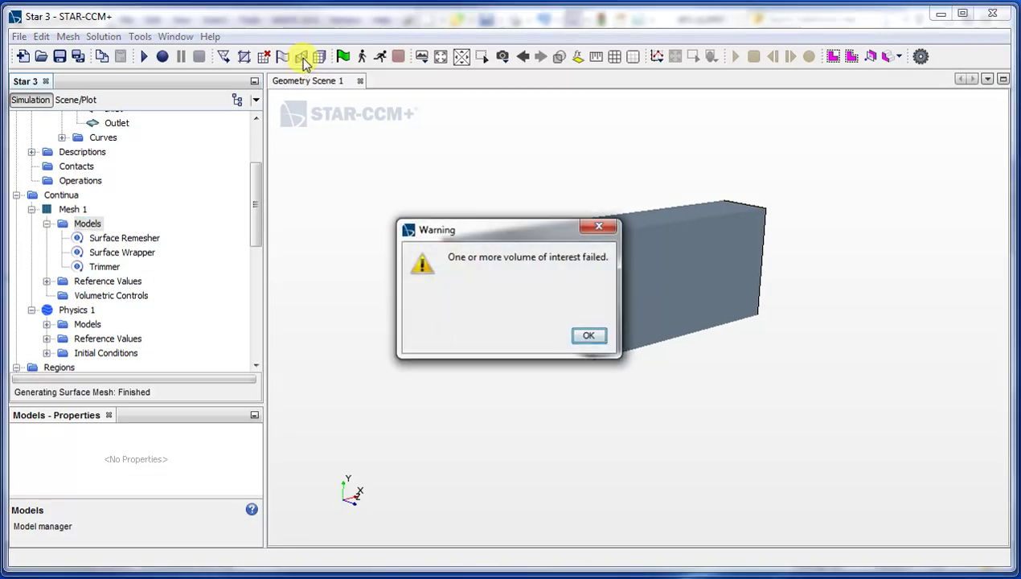
click(591, 336)
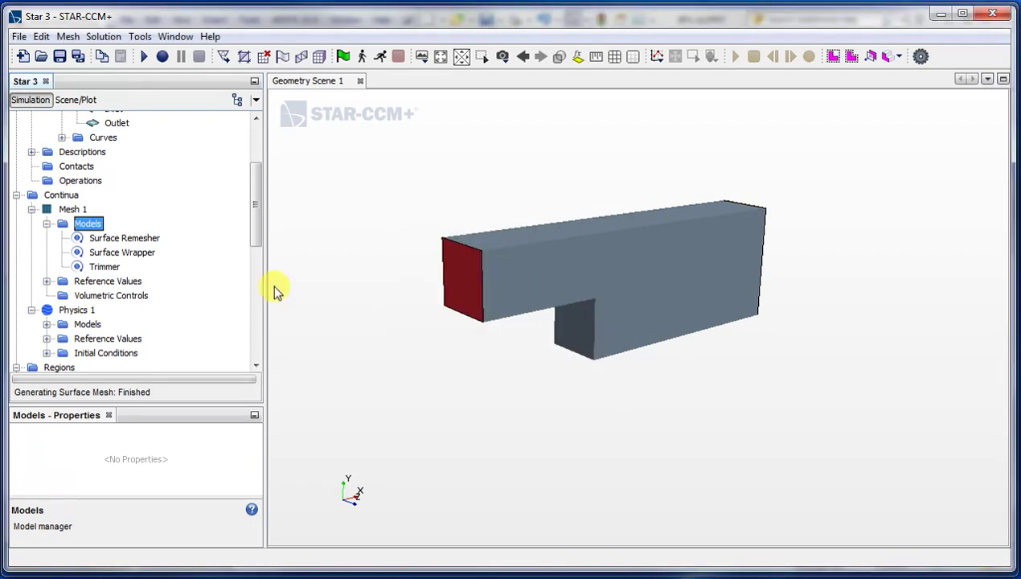
click(302, 58)
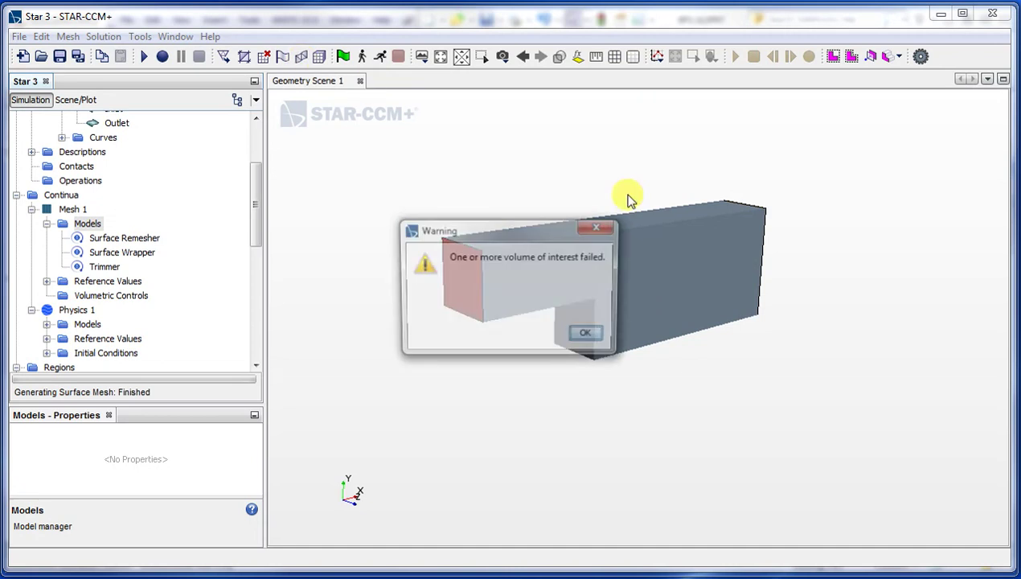
click(589, 339)
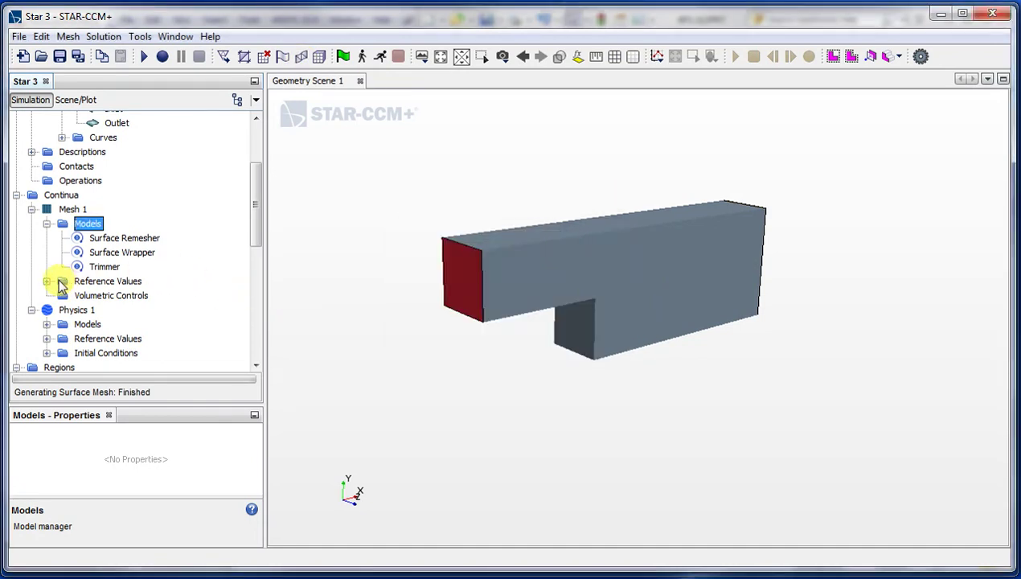
Change Mesh 1's Reference Values Base Size from 1.0 m to 10.0 cm
click(47, 281)
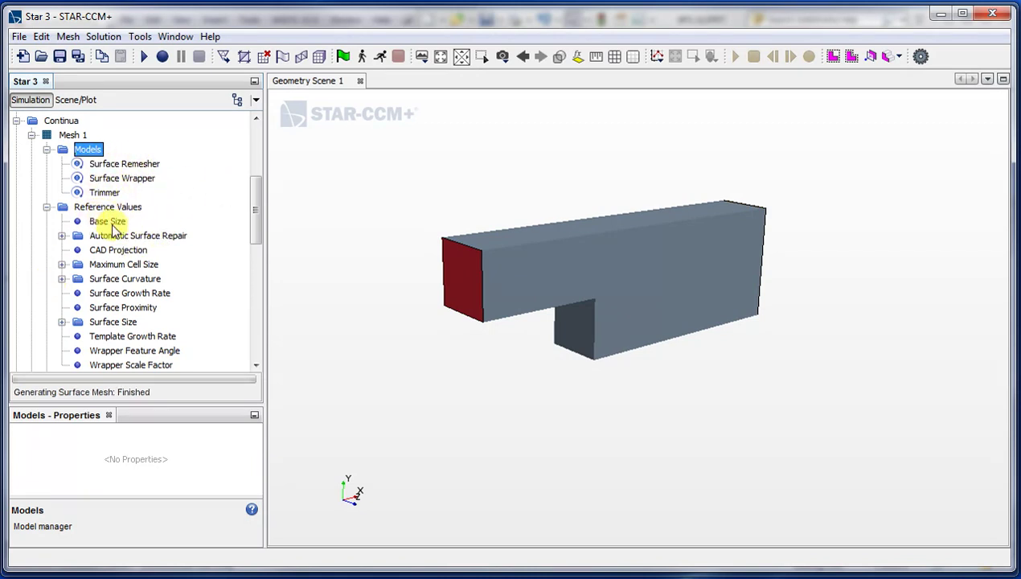
click(107, 222)
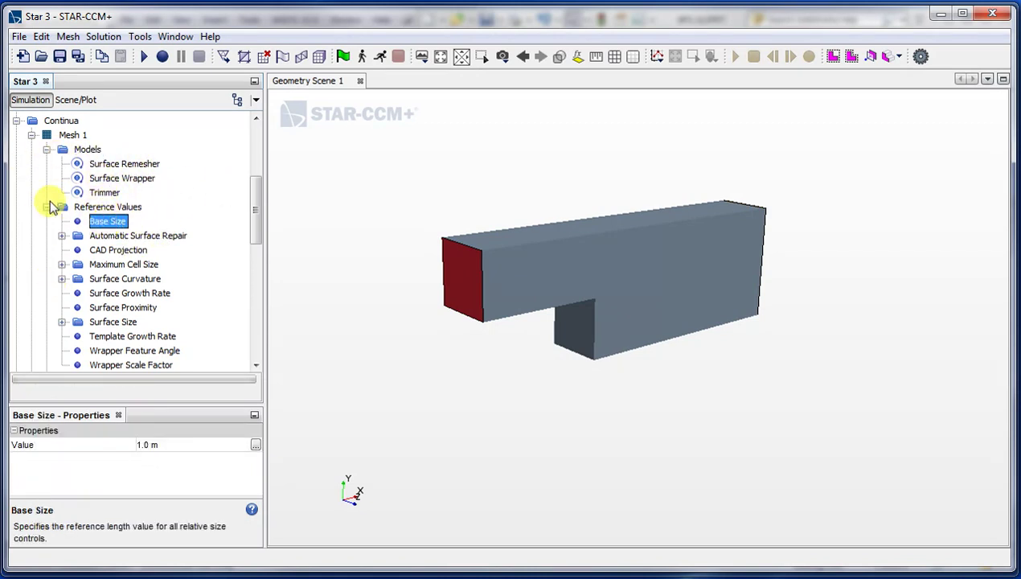
click(47, 207)
click(46, 207)
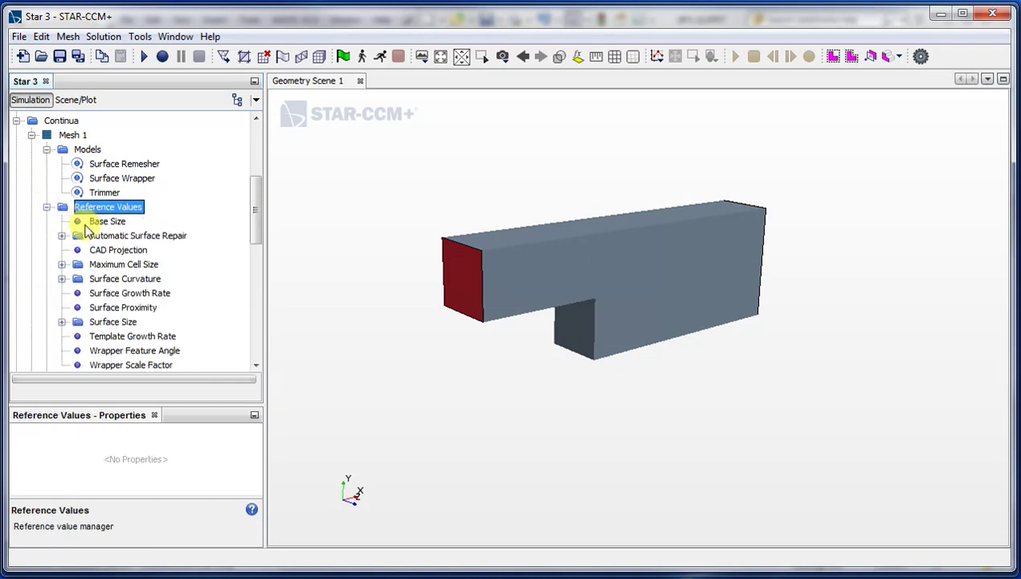
click(107, 221)
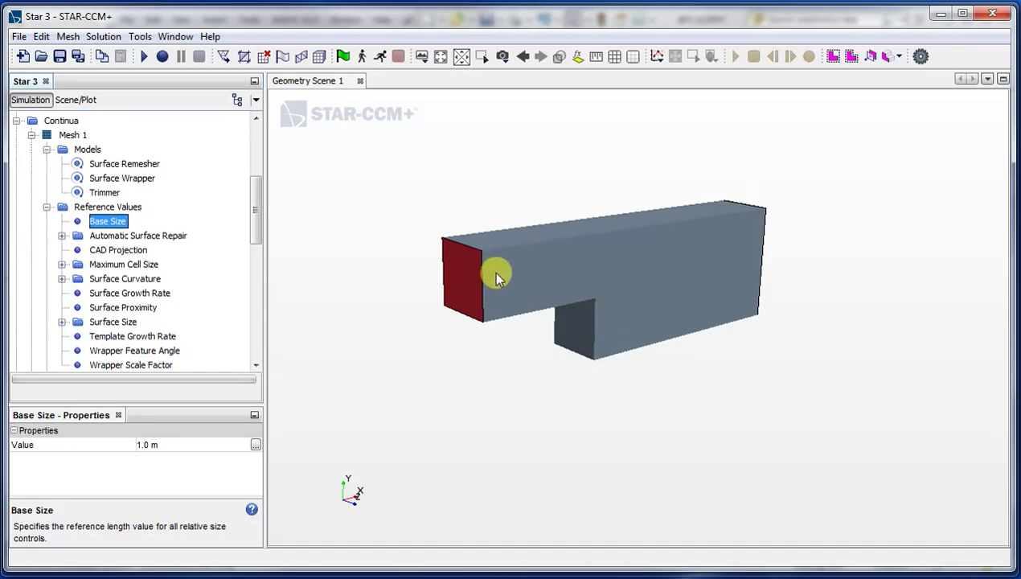
click(173, 444)
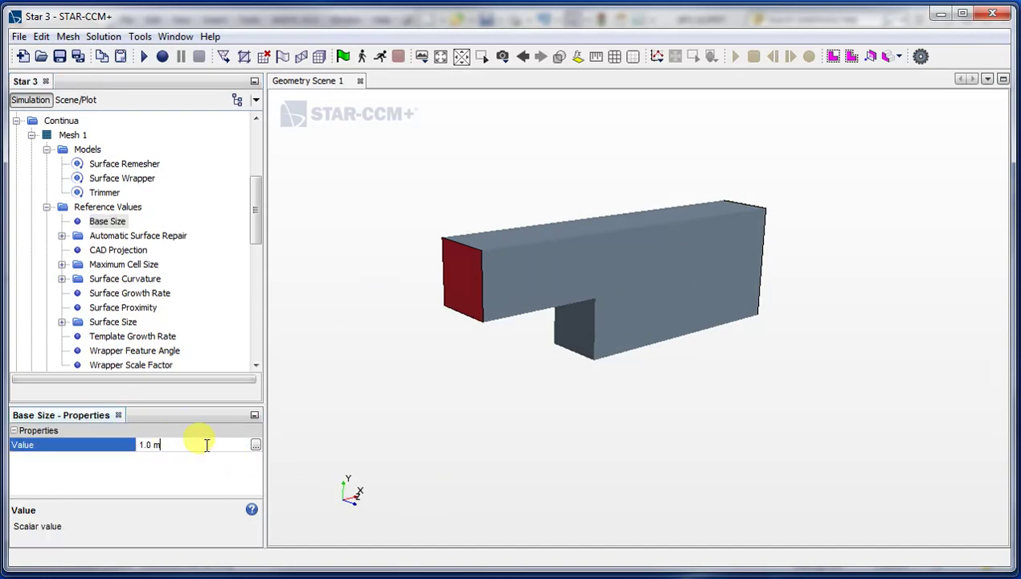
key(BackSpace)
key(BackSpace)
key(BackSpace)
text(10.0 cm)
key(Return)
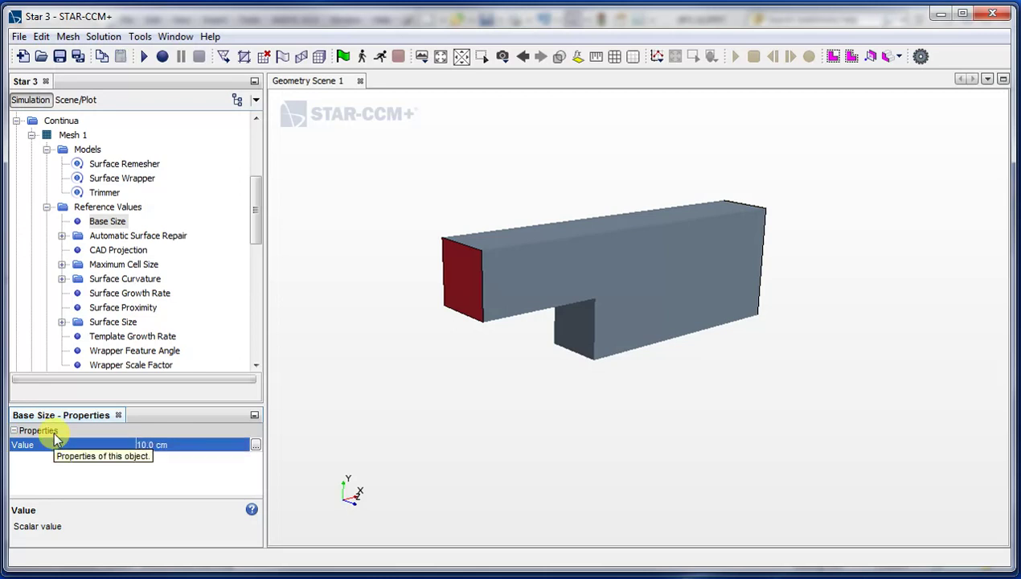
Regenerate the duct's surface mesh using the 10.0 cm base size
click(302, 58)
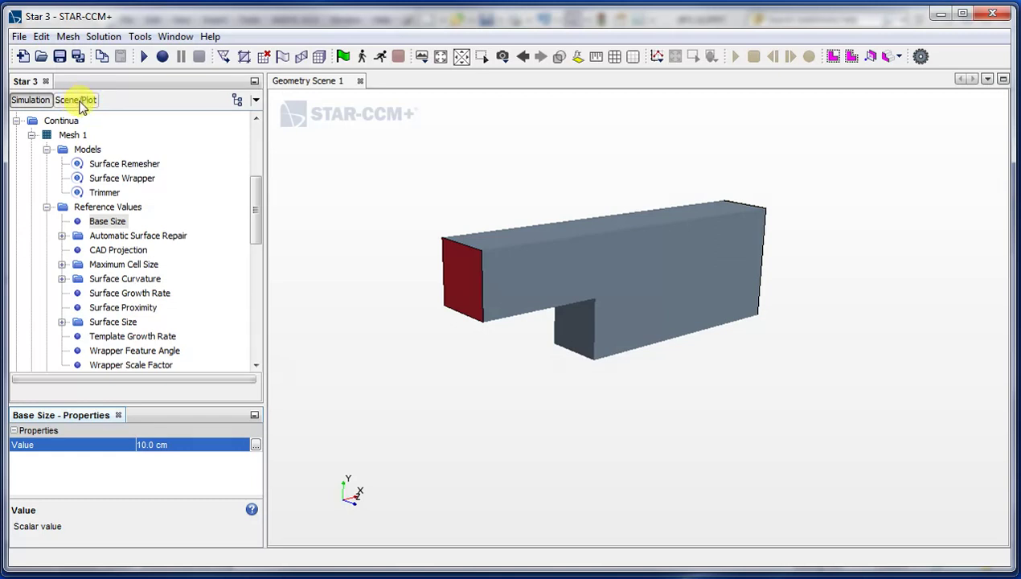
Set Geometry 1's representation to Remeshed Surface, then to Wrapped Surface
click(81, 103)
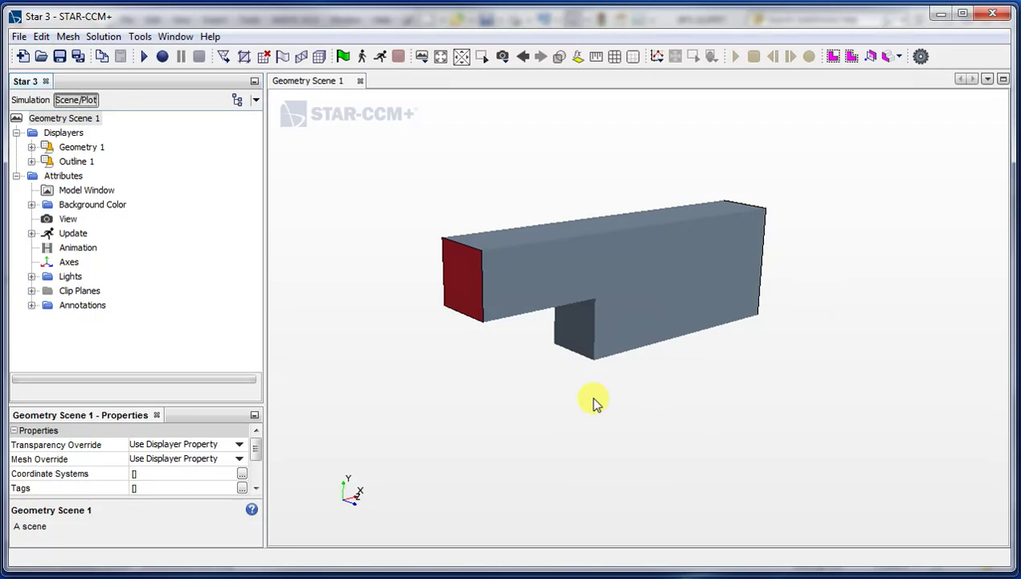
click(82, 148)
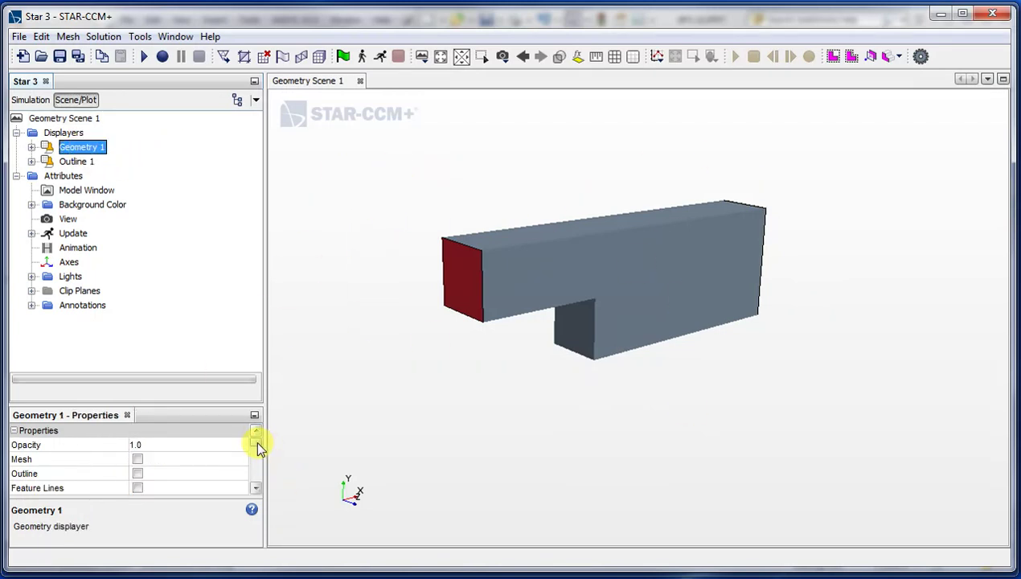
drag(256, 439, 259, 485)
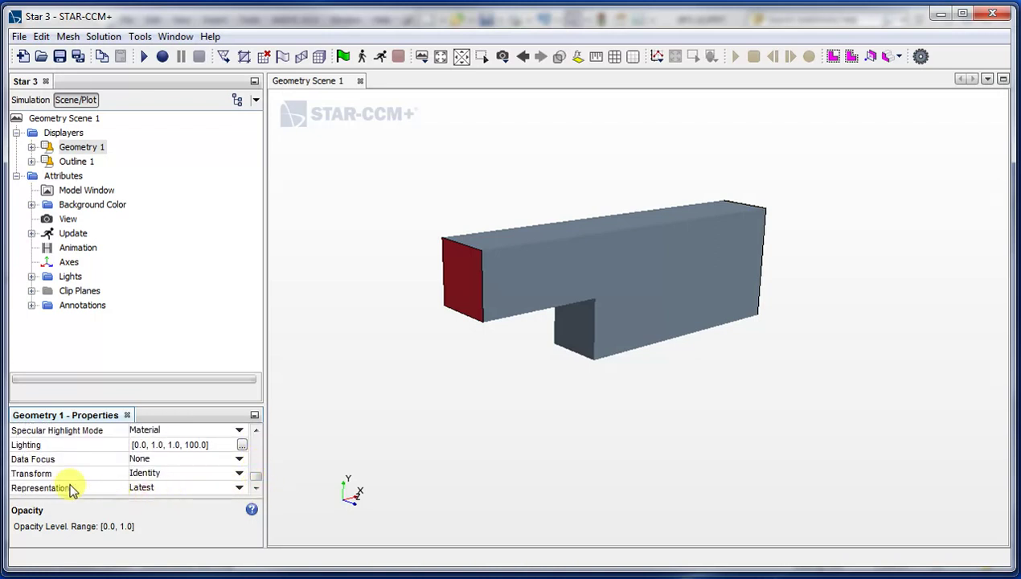
click(164, 488)
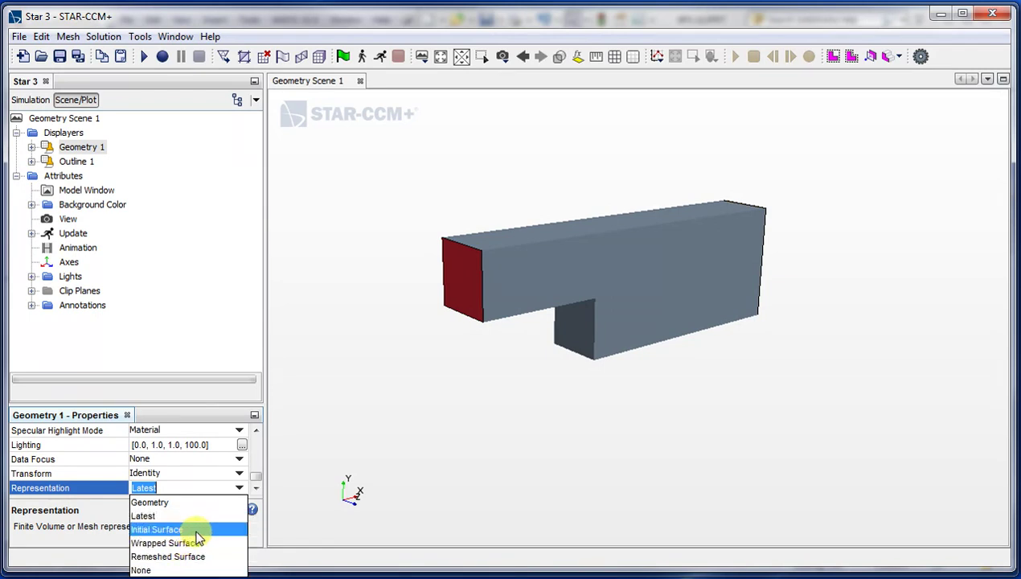
click(215, 556)
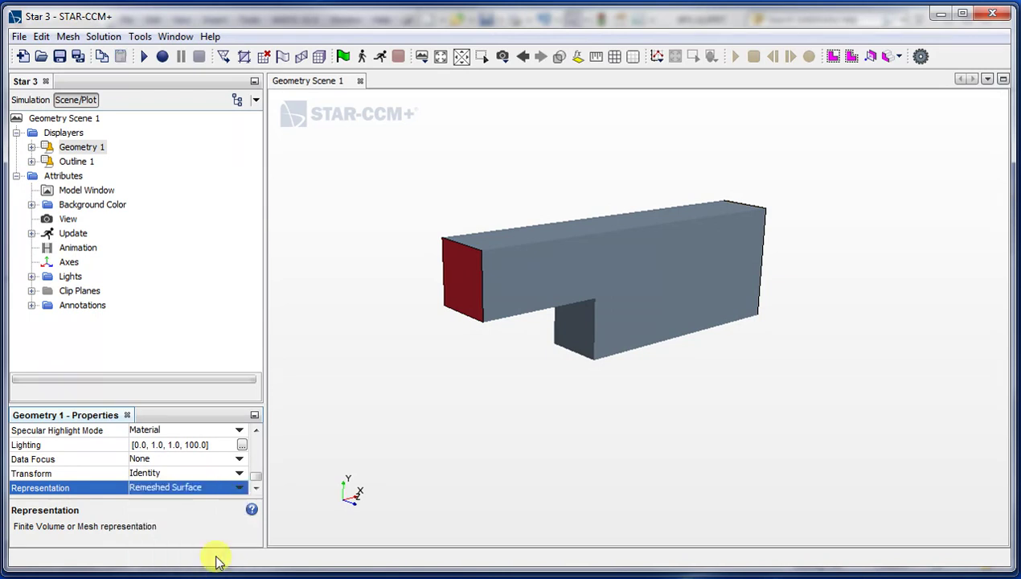
click(212, 488)
click(195, 544)
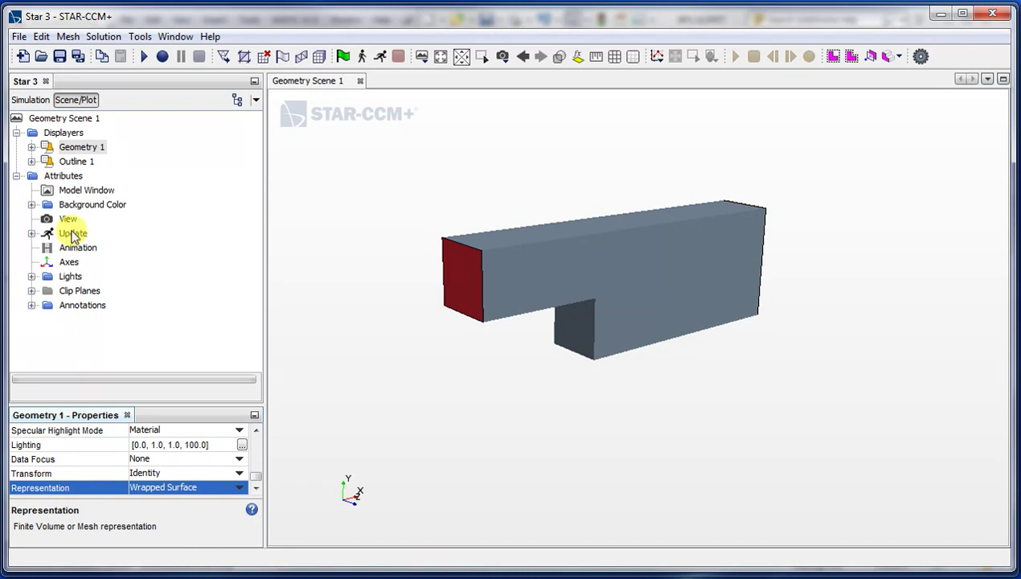
scroll(256, 450, down, 3)
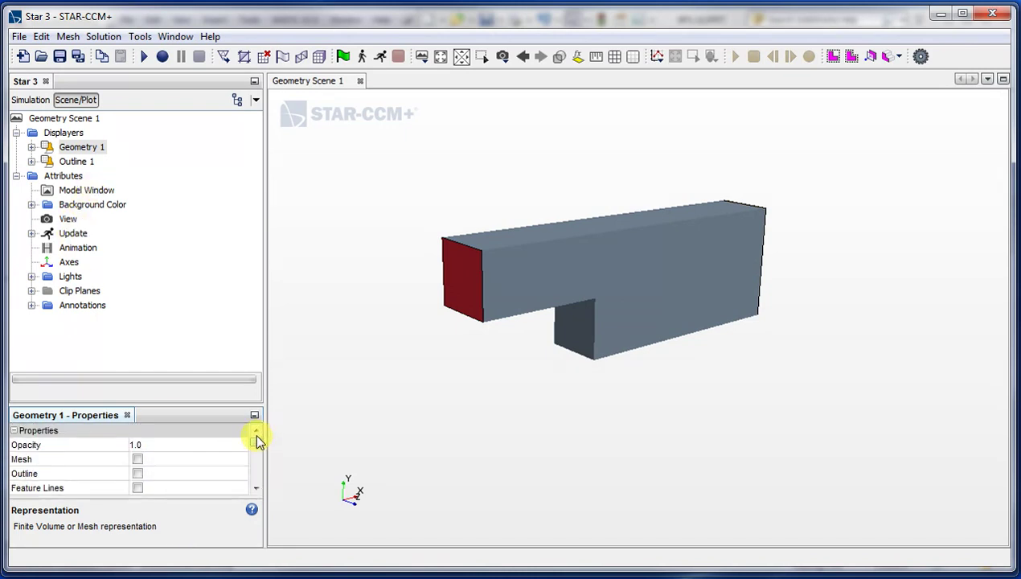
Turn on Geometry 1 mesh lines and orbit the duct to inspect its triangular mesh
click(138, 459)
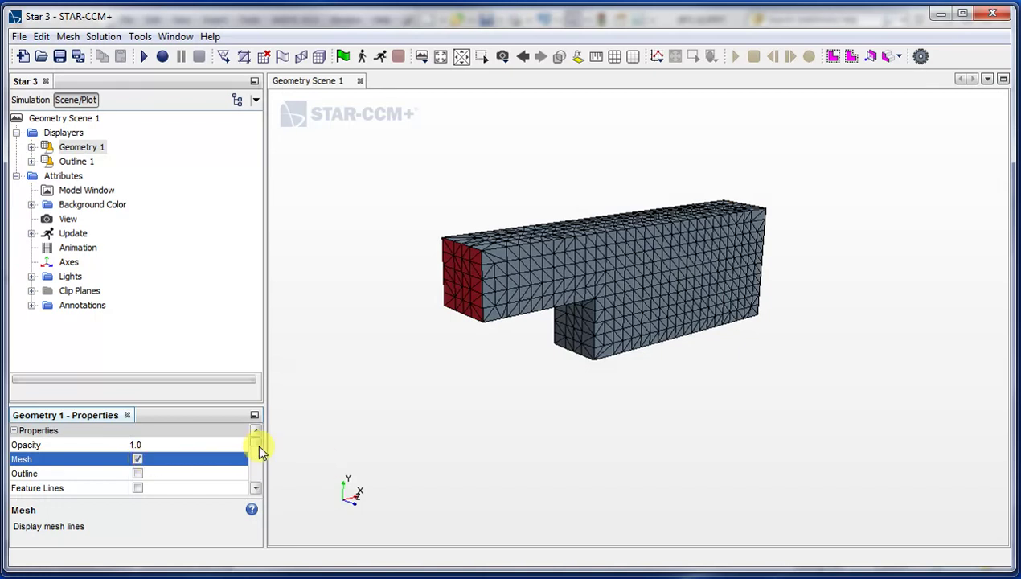
mouse_move(530, 406)
mouse_down()
mouse_move(503, 381)
mouse_move(502, 243)
mouse_move(521, 355)
mouse_up()
drag(596, 360, 574, 366)
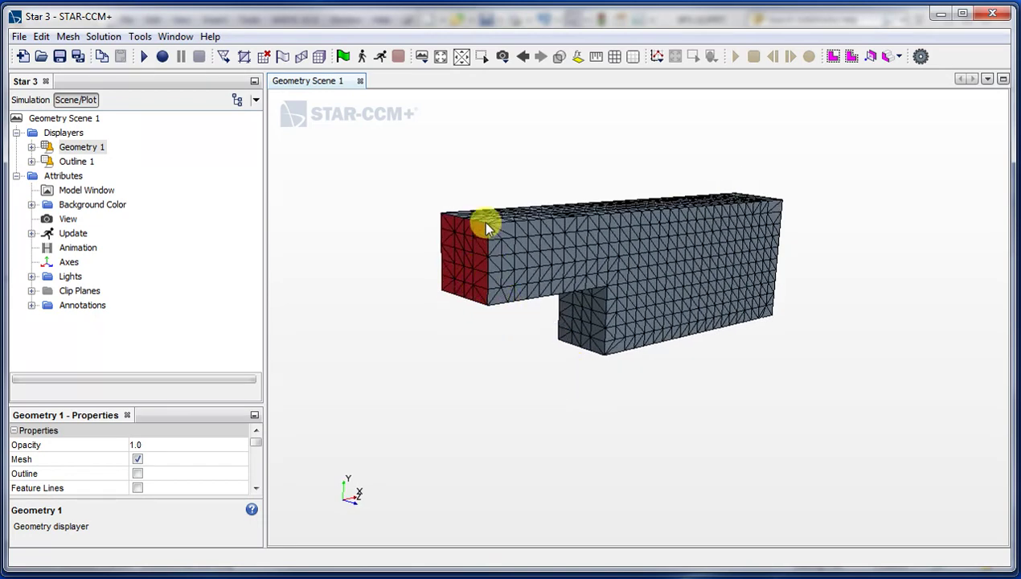
mouse_move(638, 369)
mouse_down()
mouse_move(542, 382)
mouse_move(575, 400)
mouse_move(650, 365)
mouse_up()
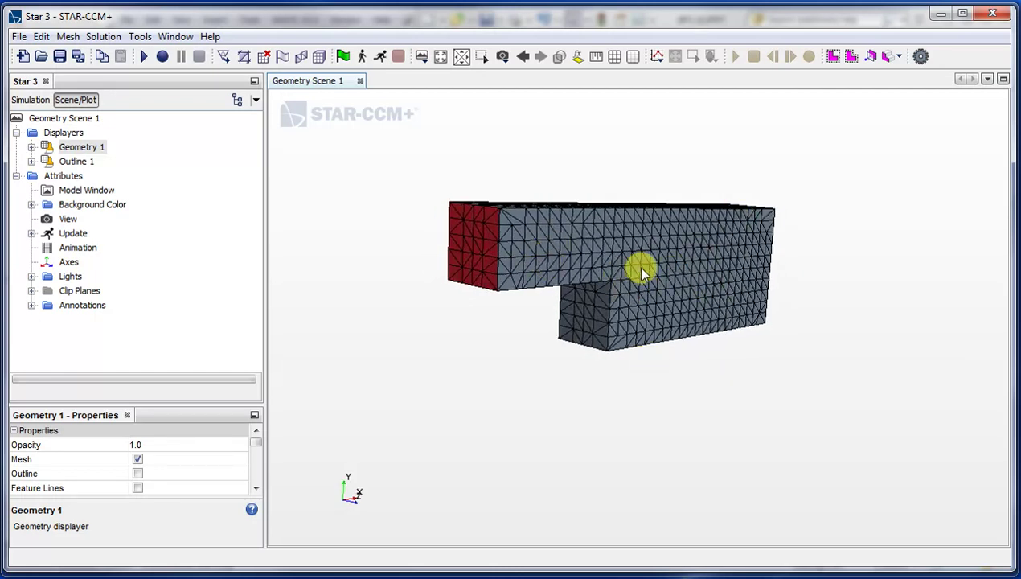
mouse_move(691, 335)
mouse_down()
mouse_move(684, 364)
mouse_move(697, 396)
mouse_move(679, 411)
mouse_up()
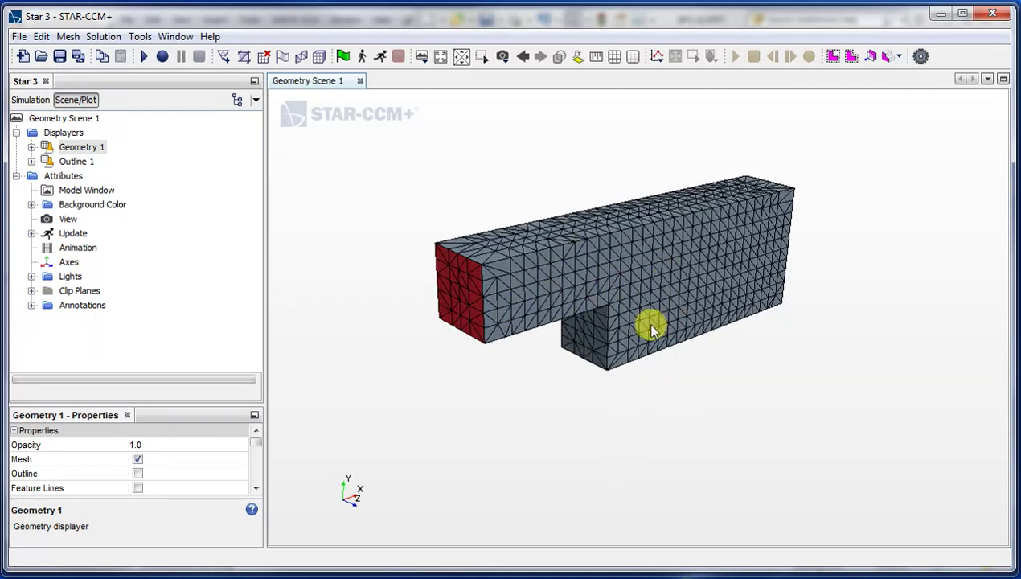
mouse_move(688, 366)
mouse_down()
mouse_move(738, 361)
mouse_move(751, 341)
mouse_move(715, 388)
mouse_move(704, 388)
mouse_move(666, 365)
mouse_move(676, 335)
mouse_move(683, 380)
mouse_move(724, 408)
mouse_move(704, 392)
mouse_up()
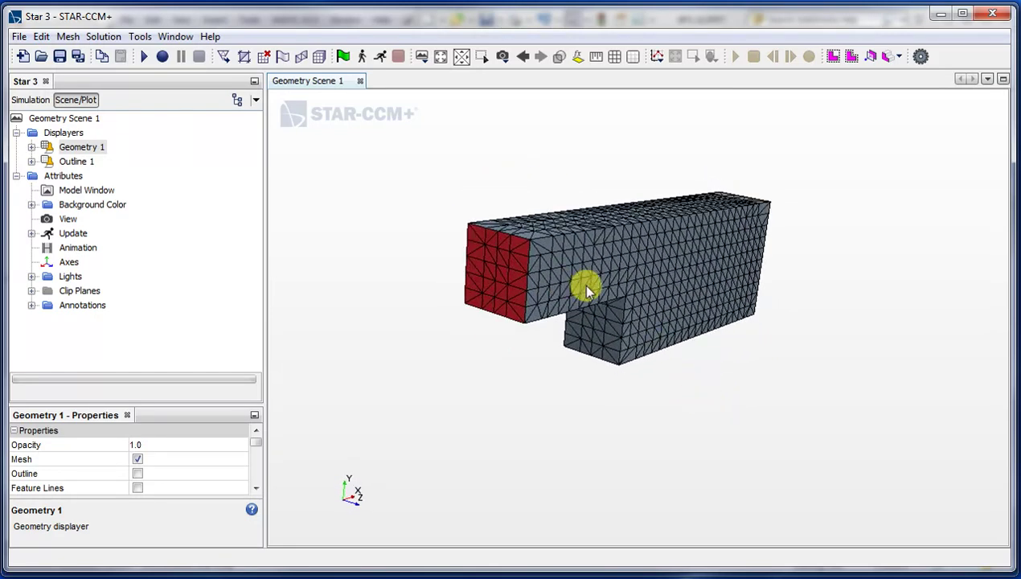
mouse_move(643, 331)
mouse_down()
mouse_move(645, 380)
mouse_move(517, 273)
mouse_up()
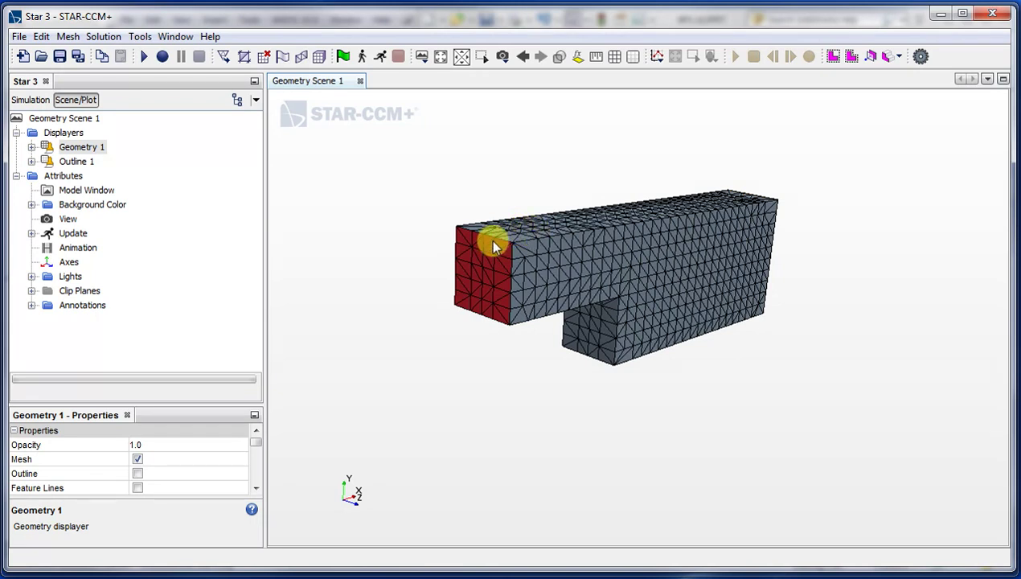
Collapse Regions, Physics 1, Mesh 1 Models and Continua, then select Derived Parts
click(36, 103)
drag(258, 219, 257, 303)
click(47, 195)
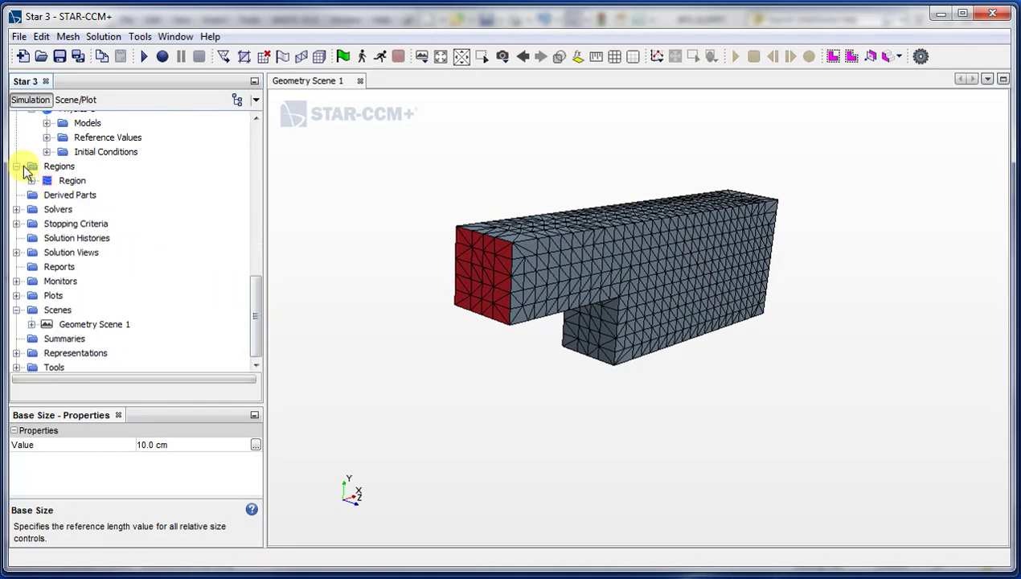
click(16, 166)
scroll(32, 177, up, 2)
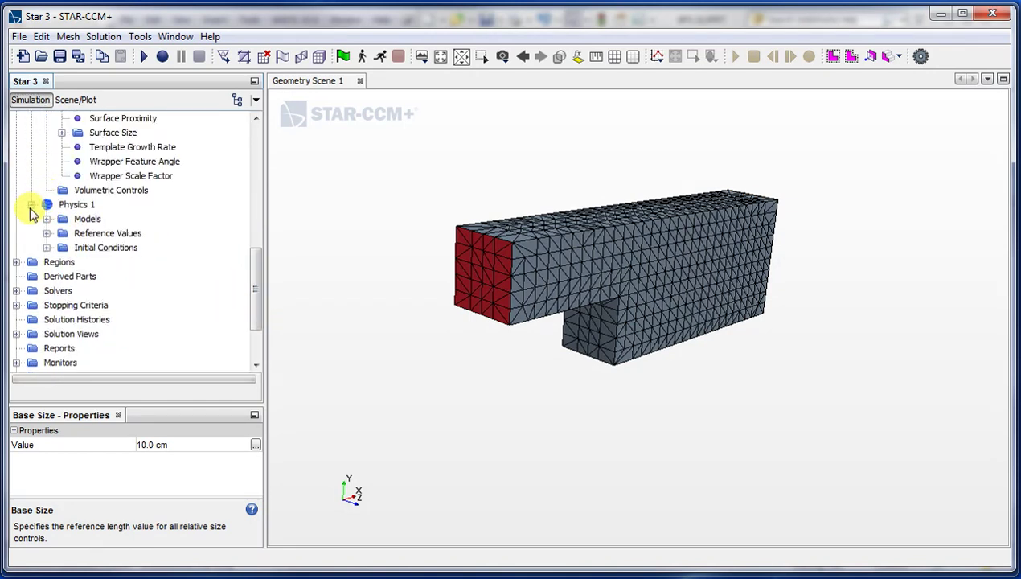
click(32, 203)
scroll(44, 213, up, 3)
click(47, 232)
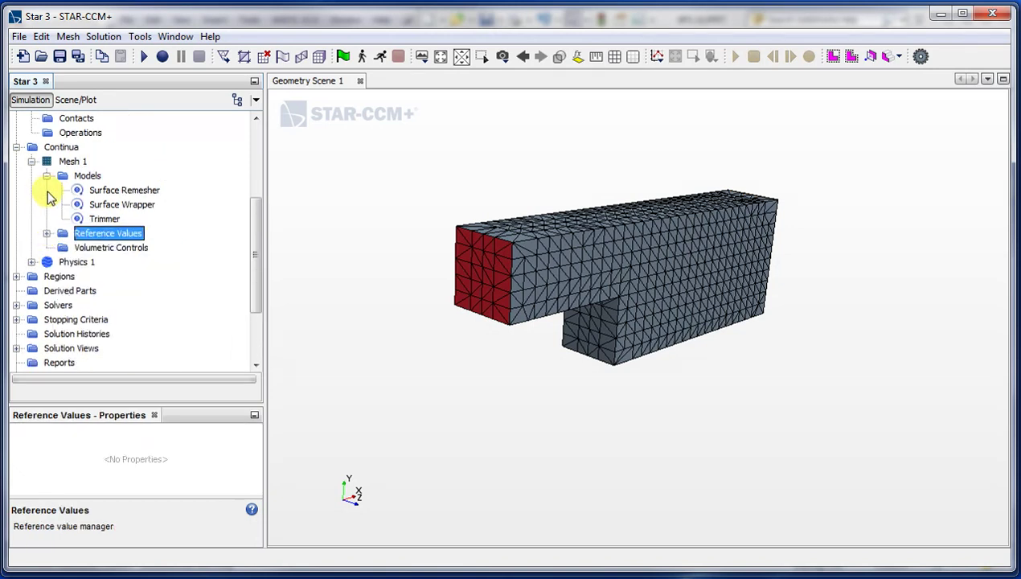
scroll(45, 188, down, 1)
click(16, 147)
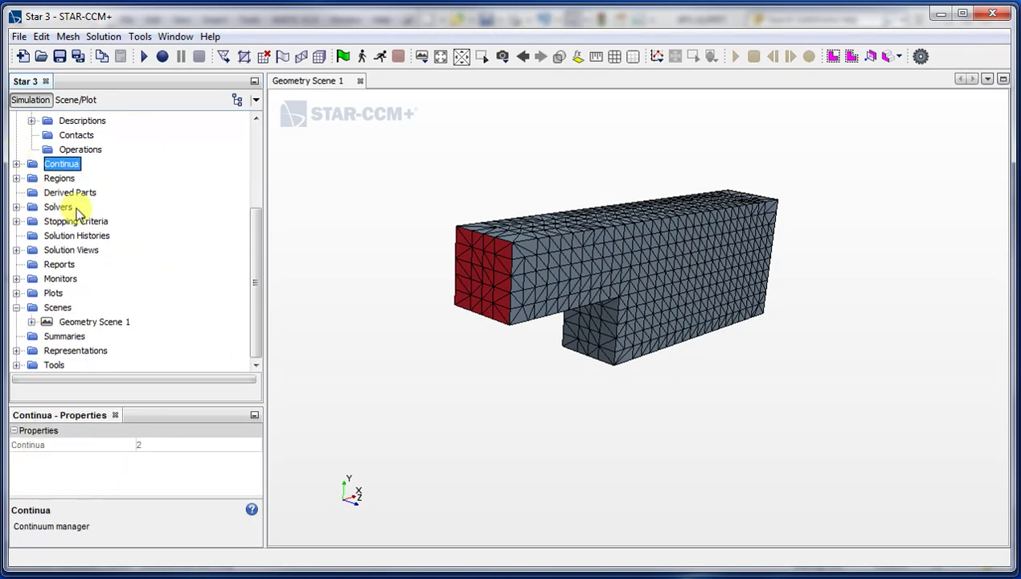
click(68, 194)
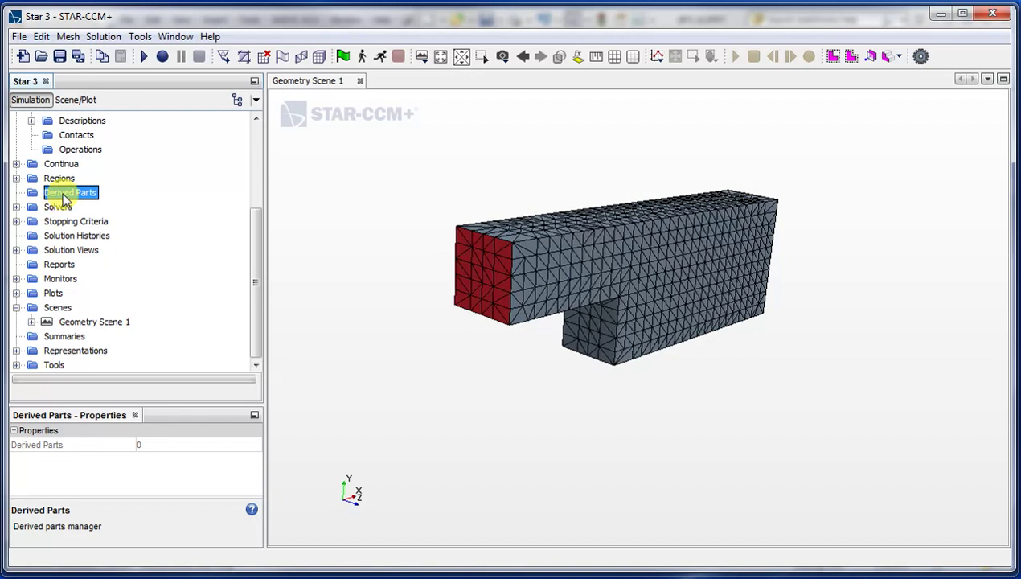
Create a plane section with origin (0.5, 0, 0.25) m and normal (0, 0, 1)
right_click(64, 199)
mouse_move(109, 205)
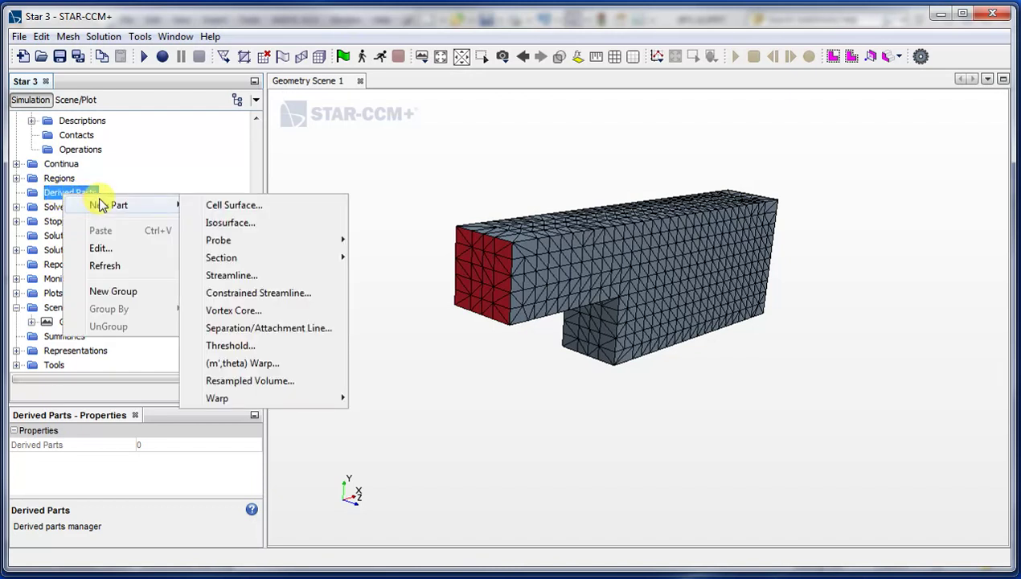
mouse_move(221, 257)
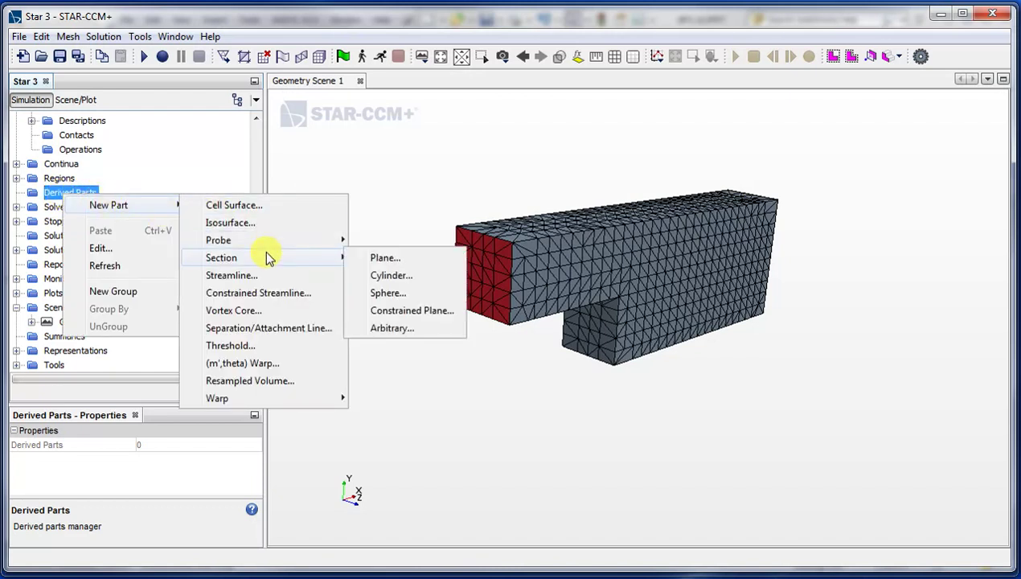
click(382, 258)
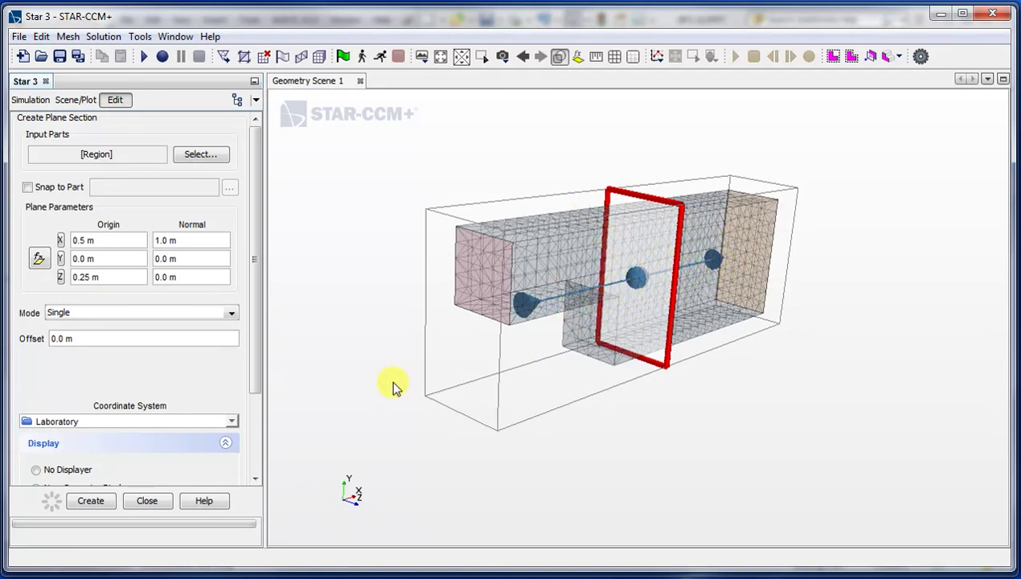
double_click(172, 240)
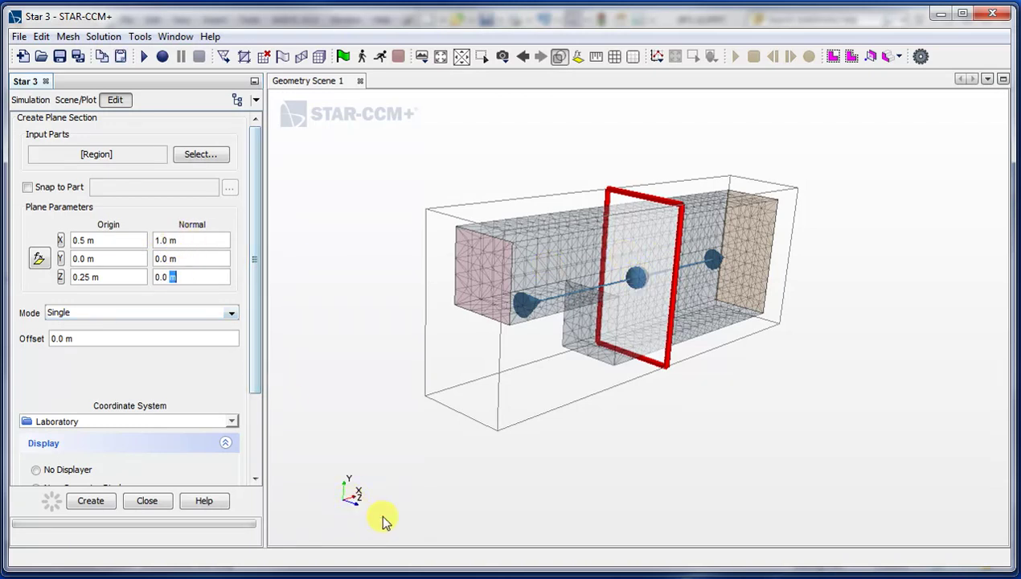
drag(191, 278, 114, 273)
text(1)
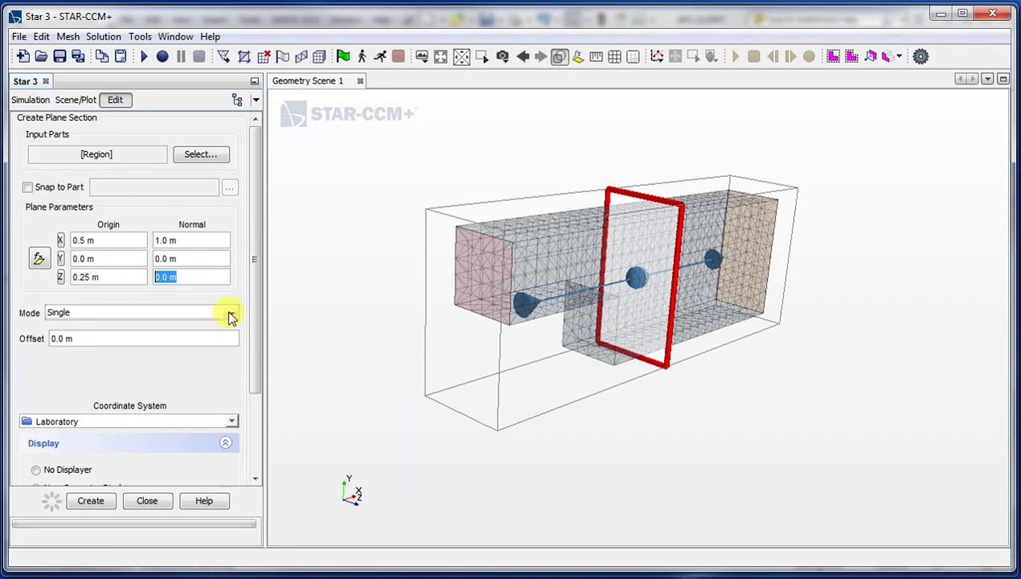
click(201, 241)
text(0)
key(Return)
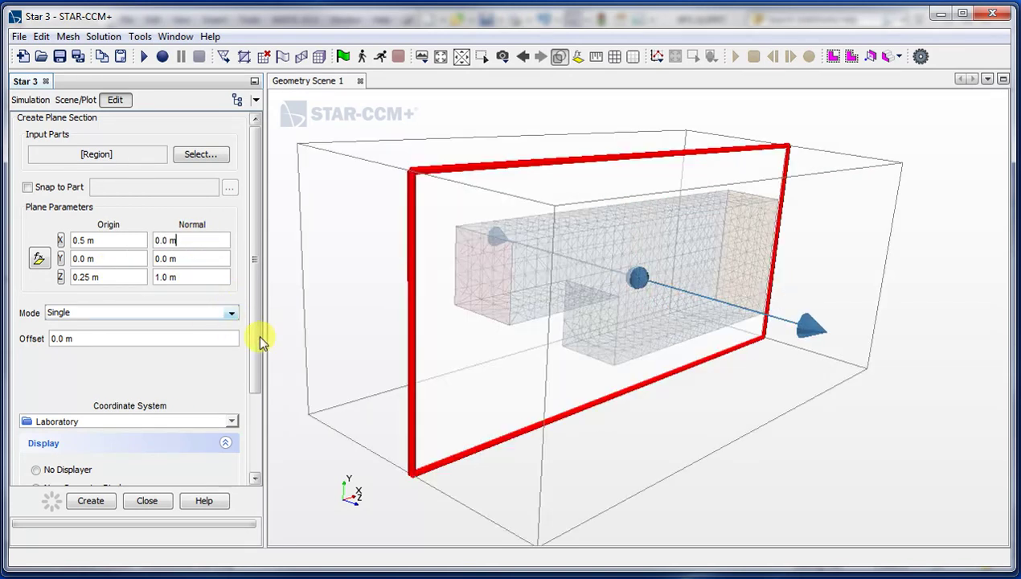
mouse_move(788, 534)
mouse_down()
mouse_move(824, 502)
mouse_move(860, 497)
mouse_move(771, 501)
mouse_up()
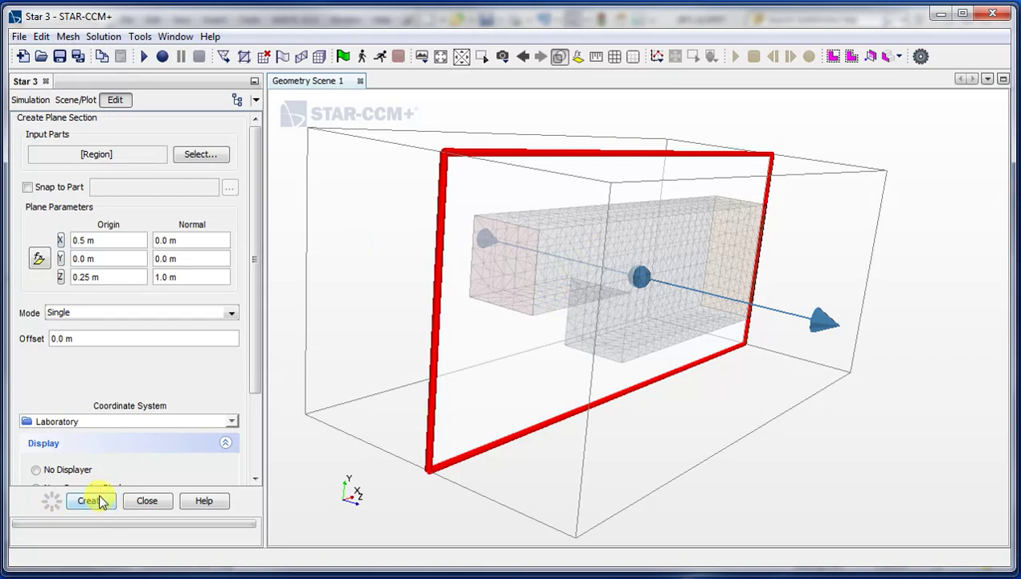
click(149, 501)
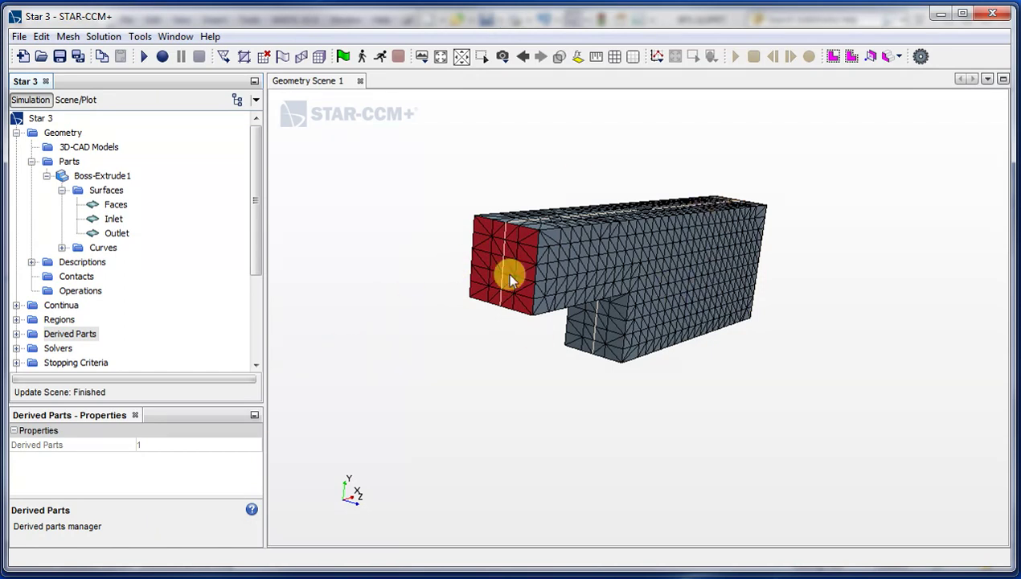
Toggle off Geometry 1's visibility so only the duct outline and section remain
mouse_move(253, 251)
mouse_down()
mouse_move(254, 271)
mouse_move(253, 251)
mouse_up()
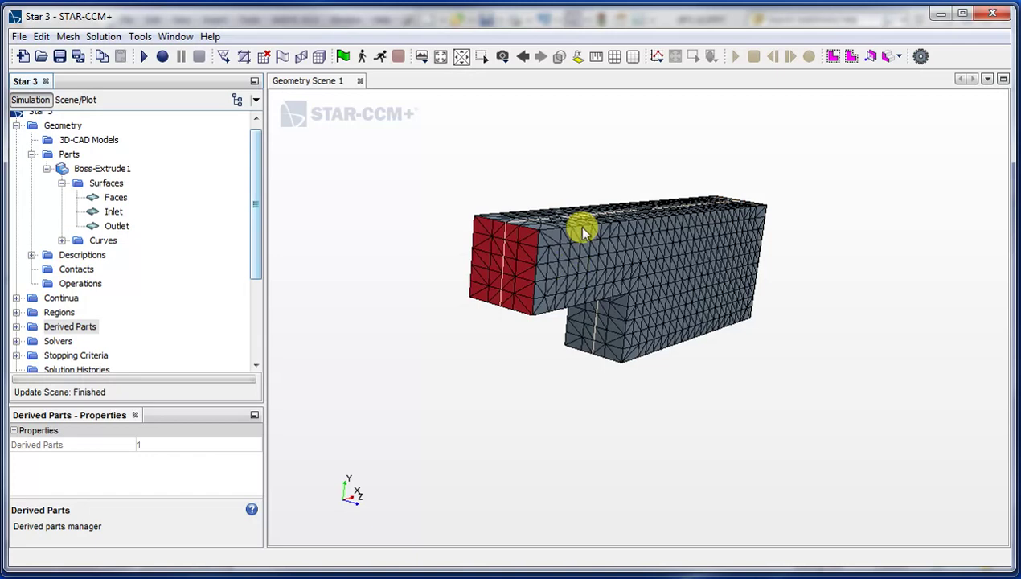
click(76, 100)
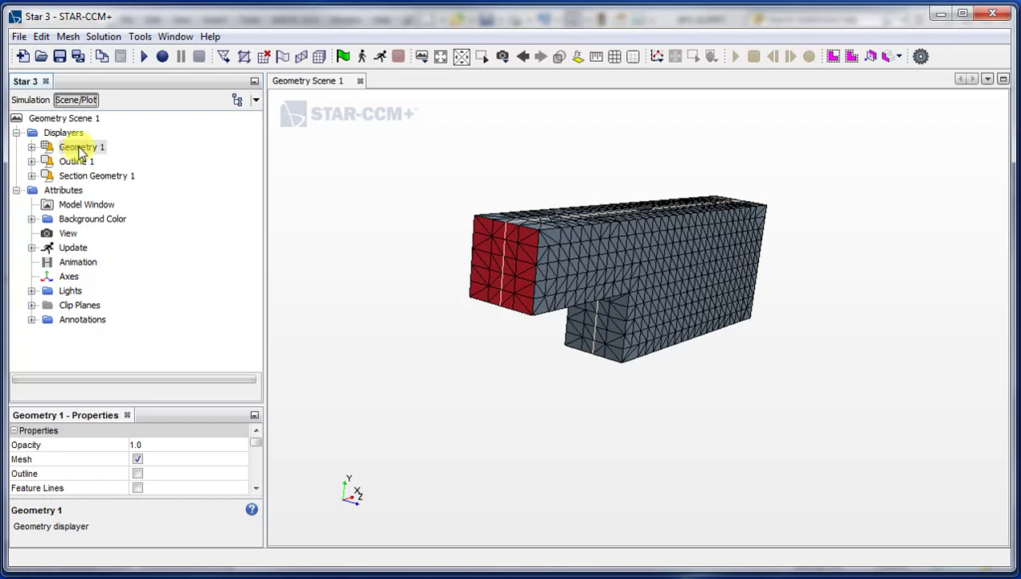
right_click(81, 151)
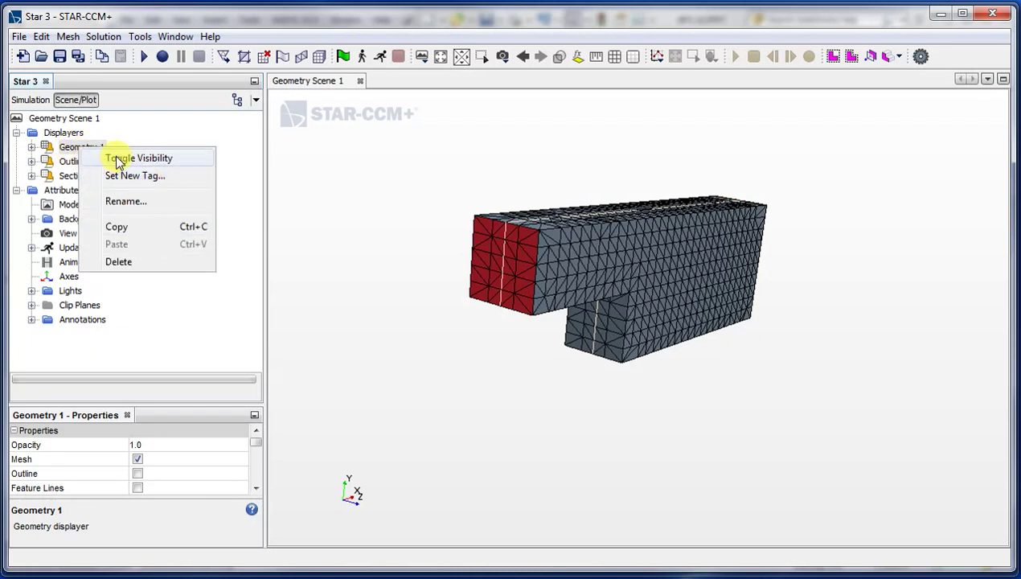
click(119, 159)
drag(645, 414, 580, 410)
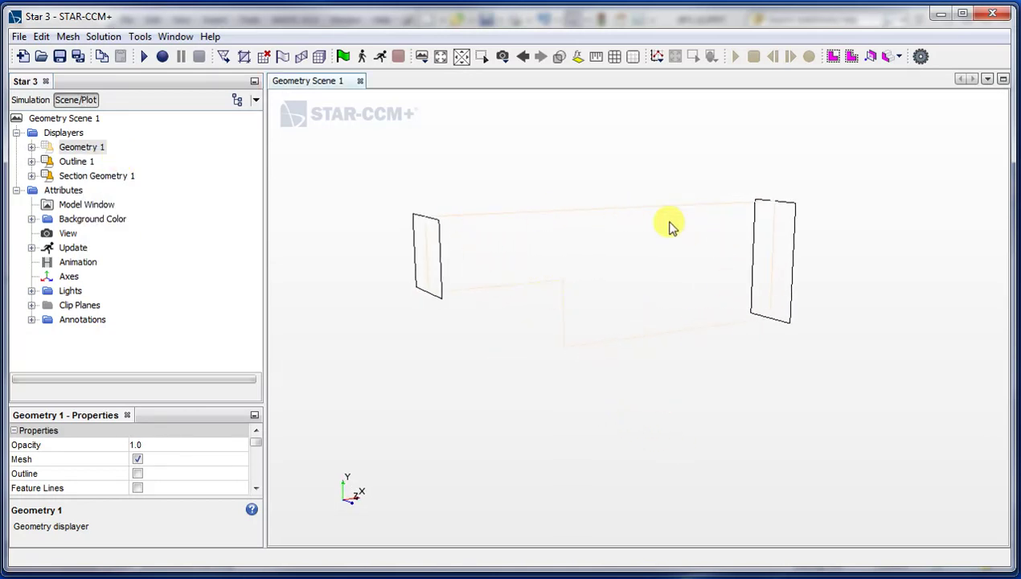
Enable mesh lines on Section Geometry 1 with Remeshed Surface, then regenerate the surface mesh
click(110, 182)
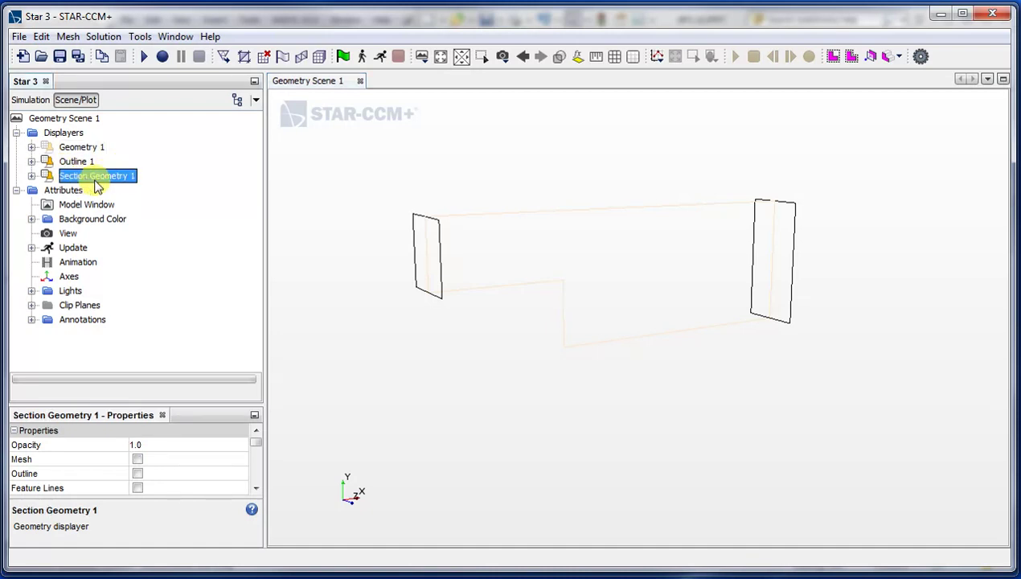
click(138, 456)
click(138, 460)
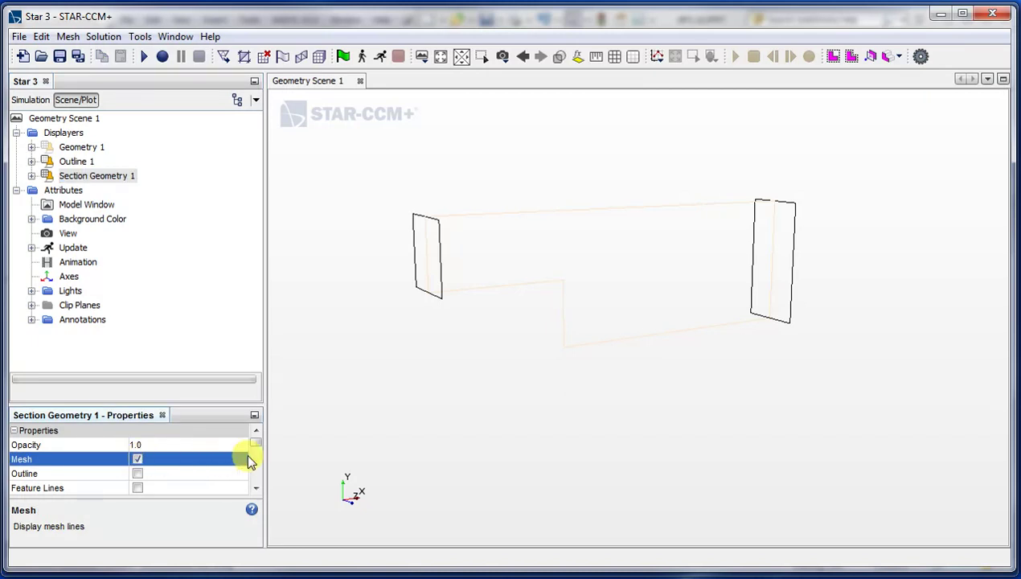
drag(256, 442, 254, 480)
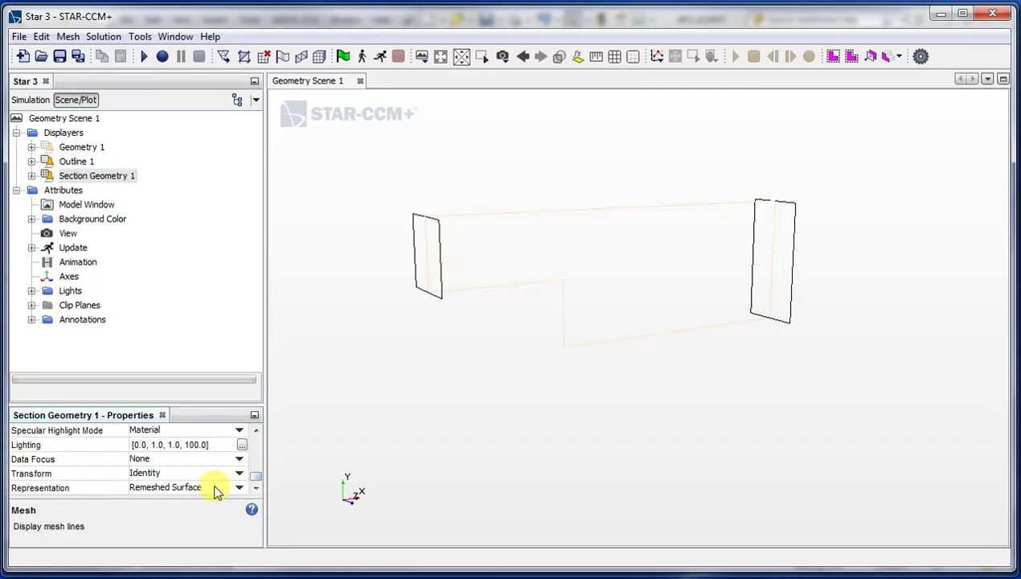
click(213, 487)
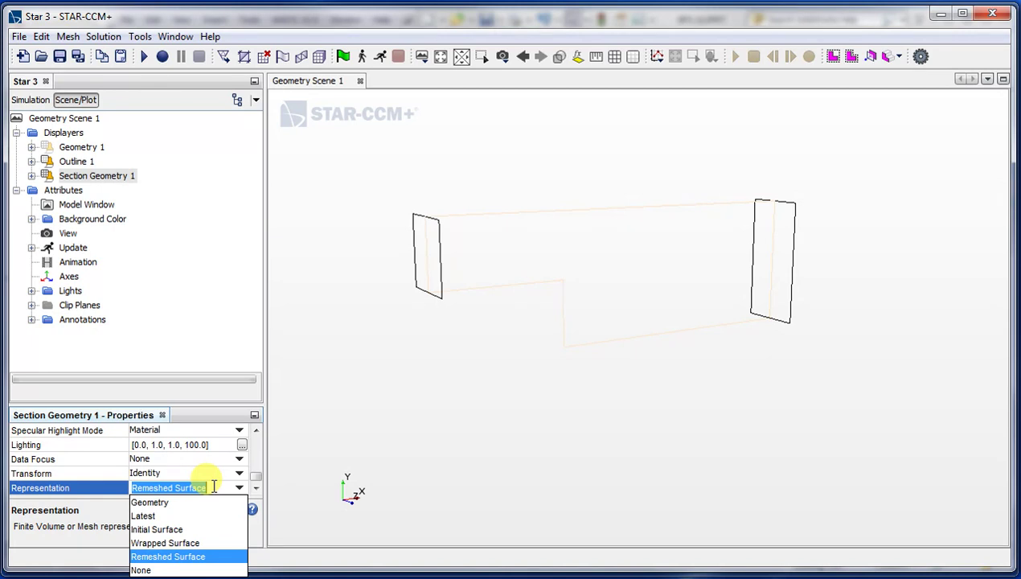
click(241, 485)
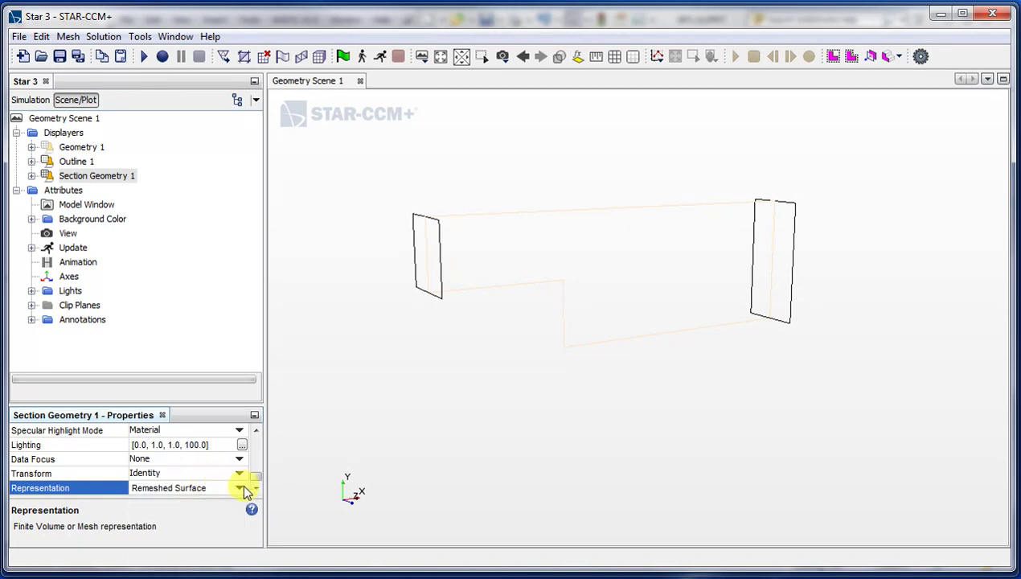
click(304, 63)
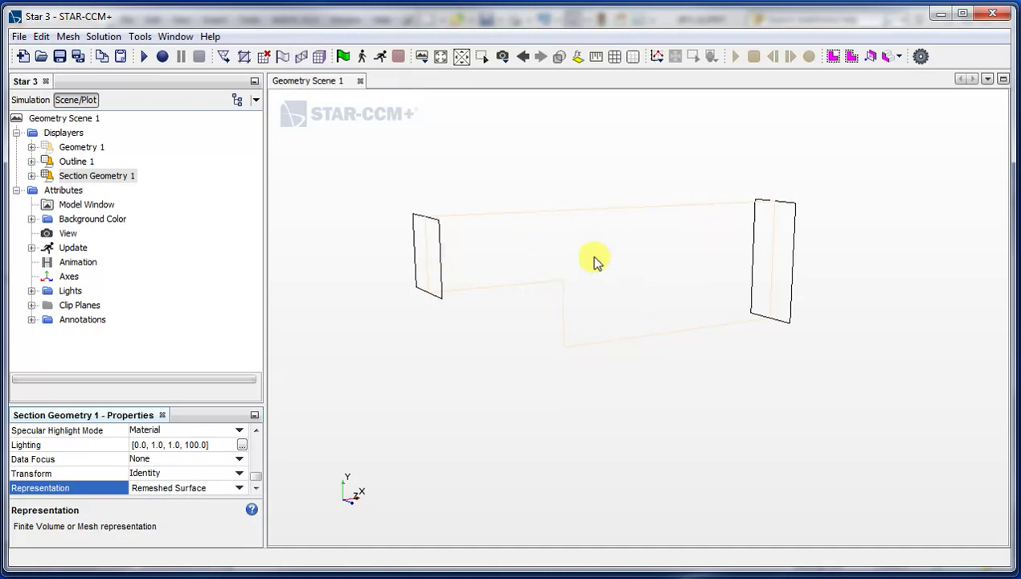
Generate the volume mesh for the L-shaped duct
click(328, 61)
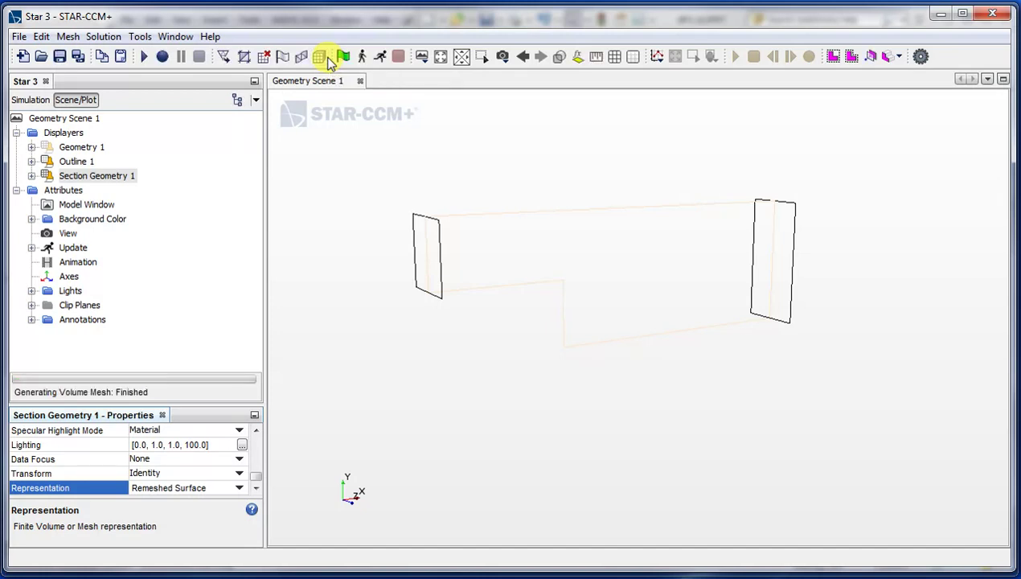
click(239, 488)
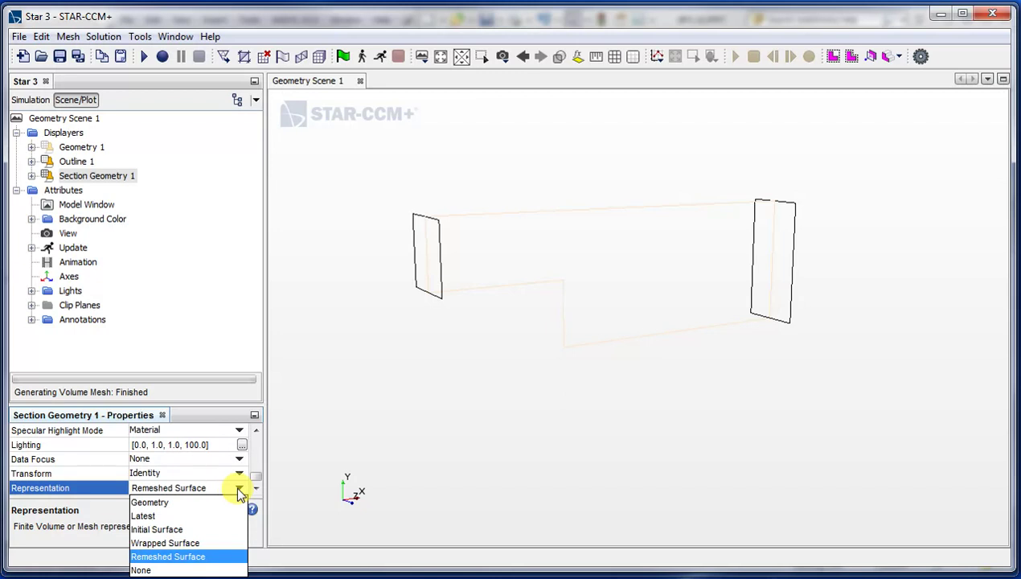
click(238, 491)
click(32, 100)
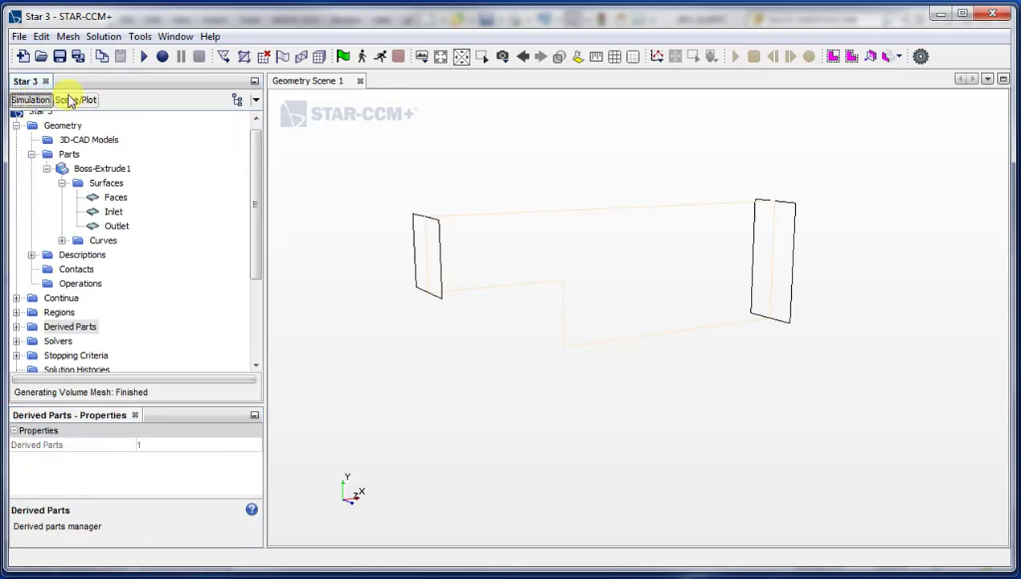
click(76, 100)
Display Section Geometry 1 as Volume Mesh and orbit to inspect the section's cells
drag(261, 449, 256, 485)
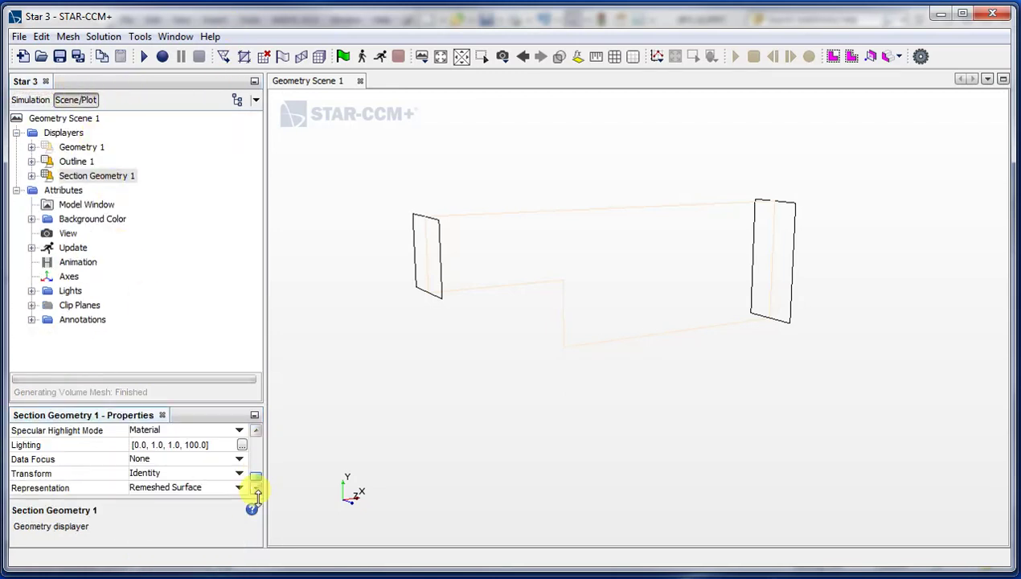
click(222, 490)
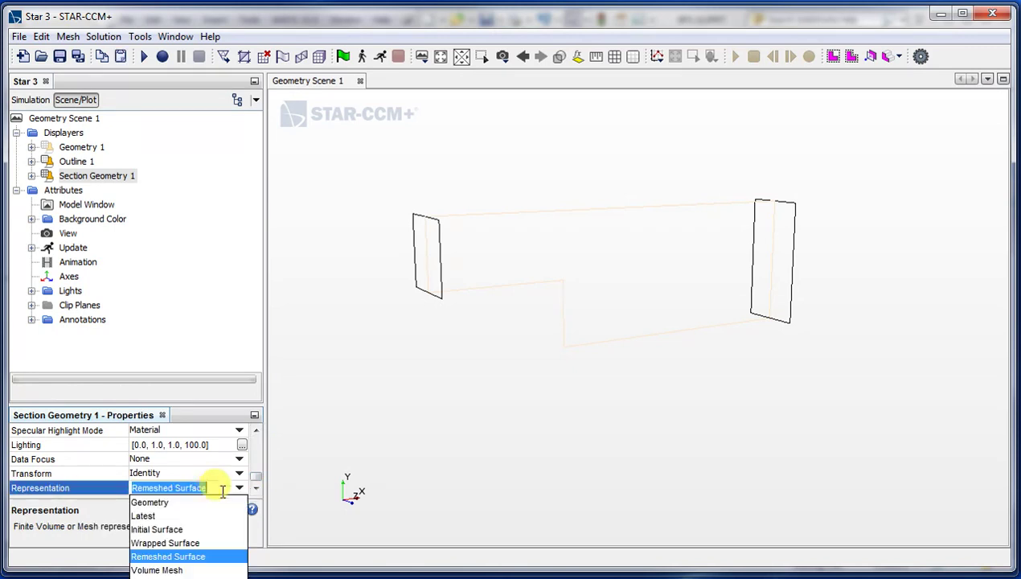
click(197, 570)
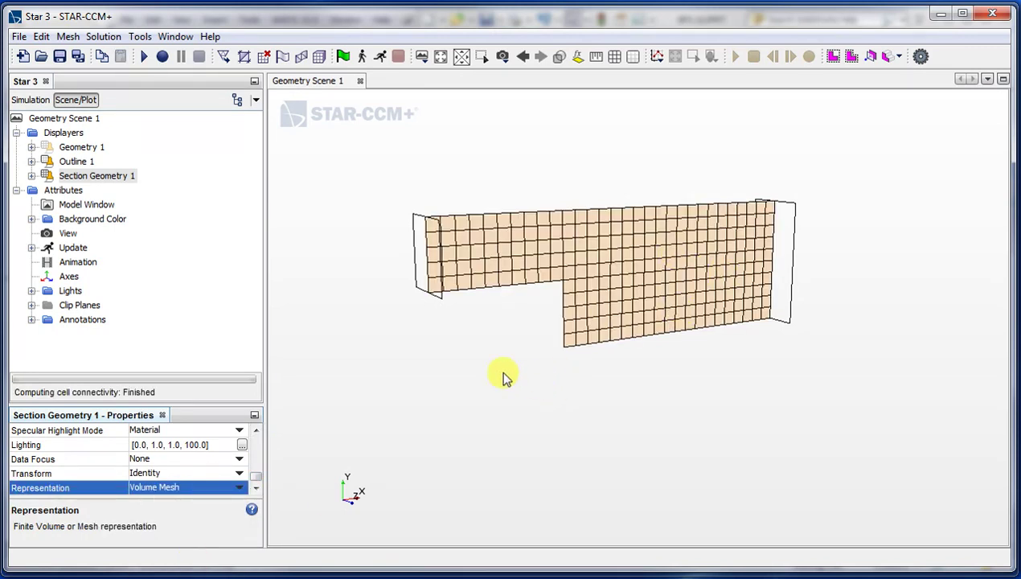
mouse_move(503, 376)
mouse_down()
mouse_move(523, 369)
mouse_move(590, 269)
mouse_move(576, 342)
mouse_up()
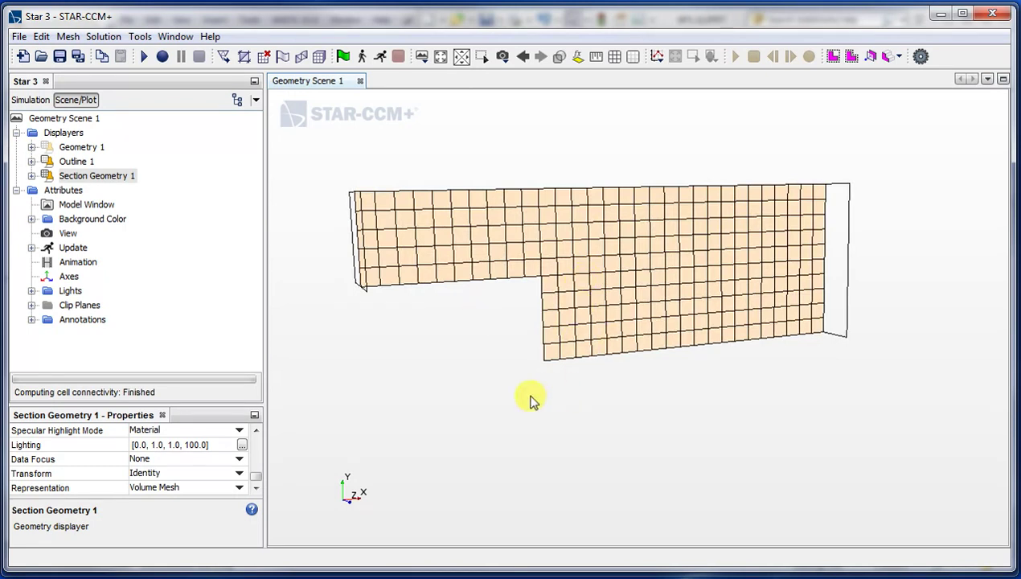
mouse_move(538, 398)
mouse_down()
mouse_move(583, 418)
mouse_move(566, 390)
mouse_move(522, 388)
mouse_up()
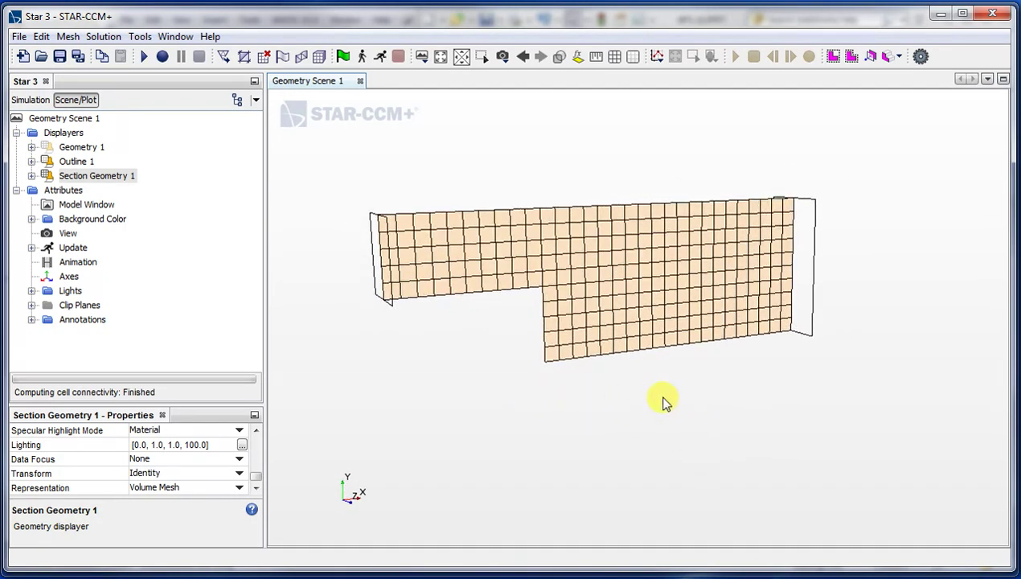